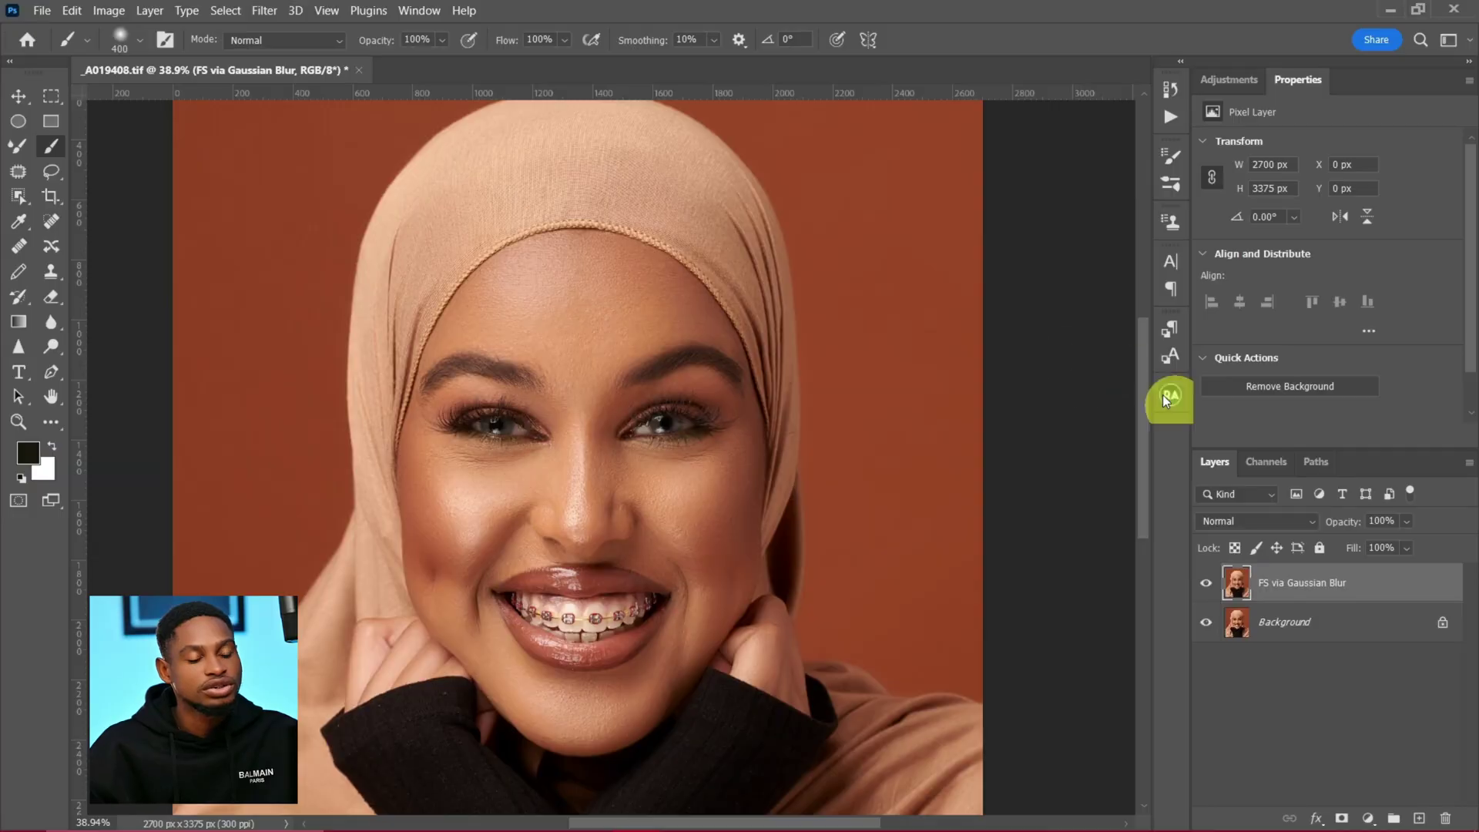
Open the BEAUTY RETOUCH v3 legacy extension panel
left_click(1167, 396)
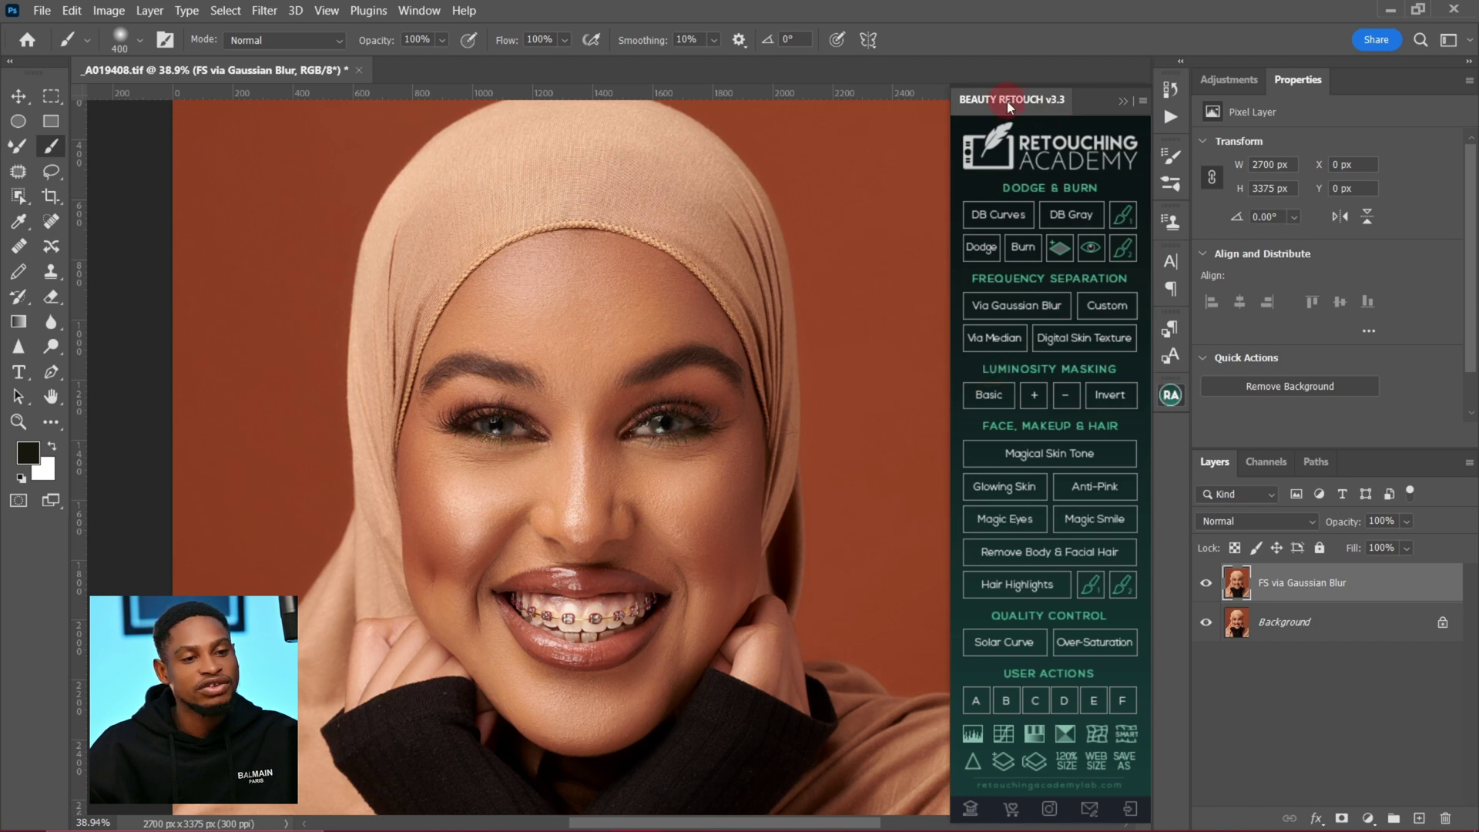
left_click(1122, 101)
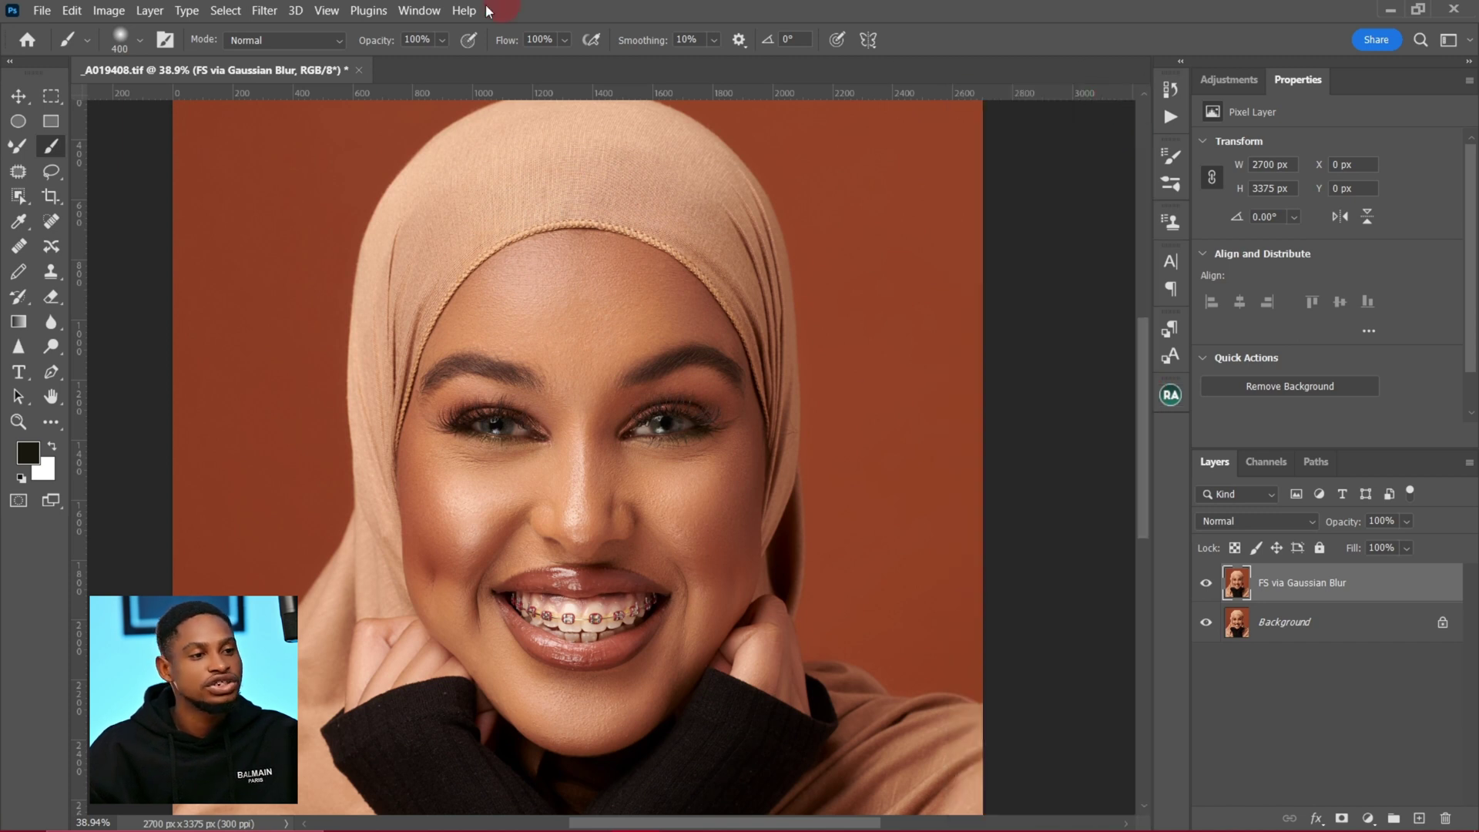
left_click(420, 10)
mouse_move(469, 92)
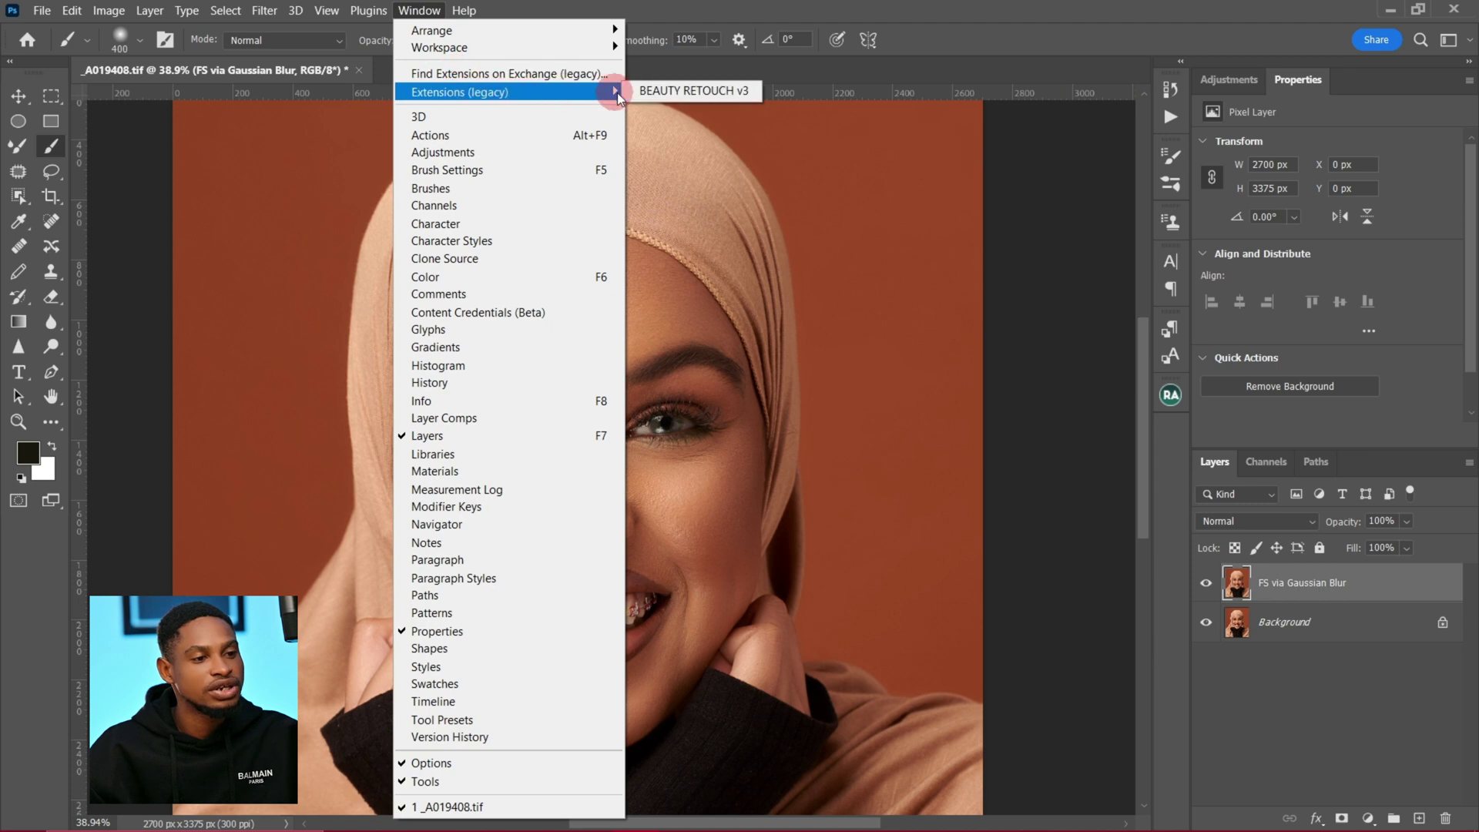
left_click(686, 91)
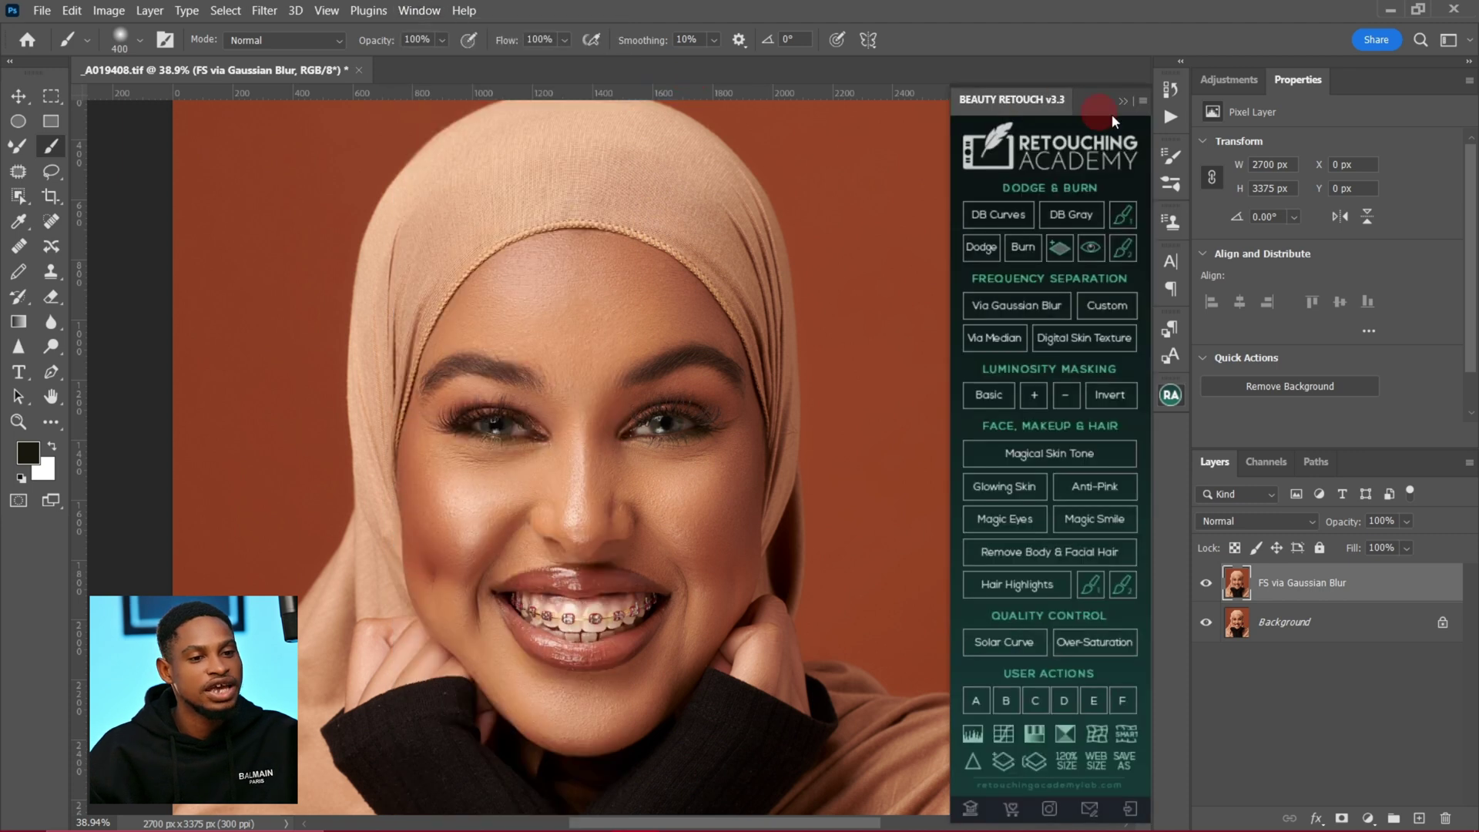
Generate the dodge and burn layers with the DB Curves action, and collapse the Visual Aid - DELETE group
mouse_move(1100, 106)
left_mouse_down()
mouse_move(386, 114)
mouse_move(944, 117)
mouse_move(1043, 366)
mouse_move(1166, 381)
left_mouse_up()
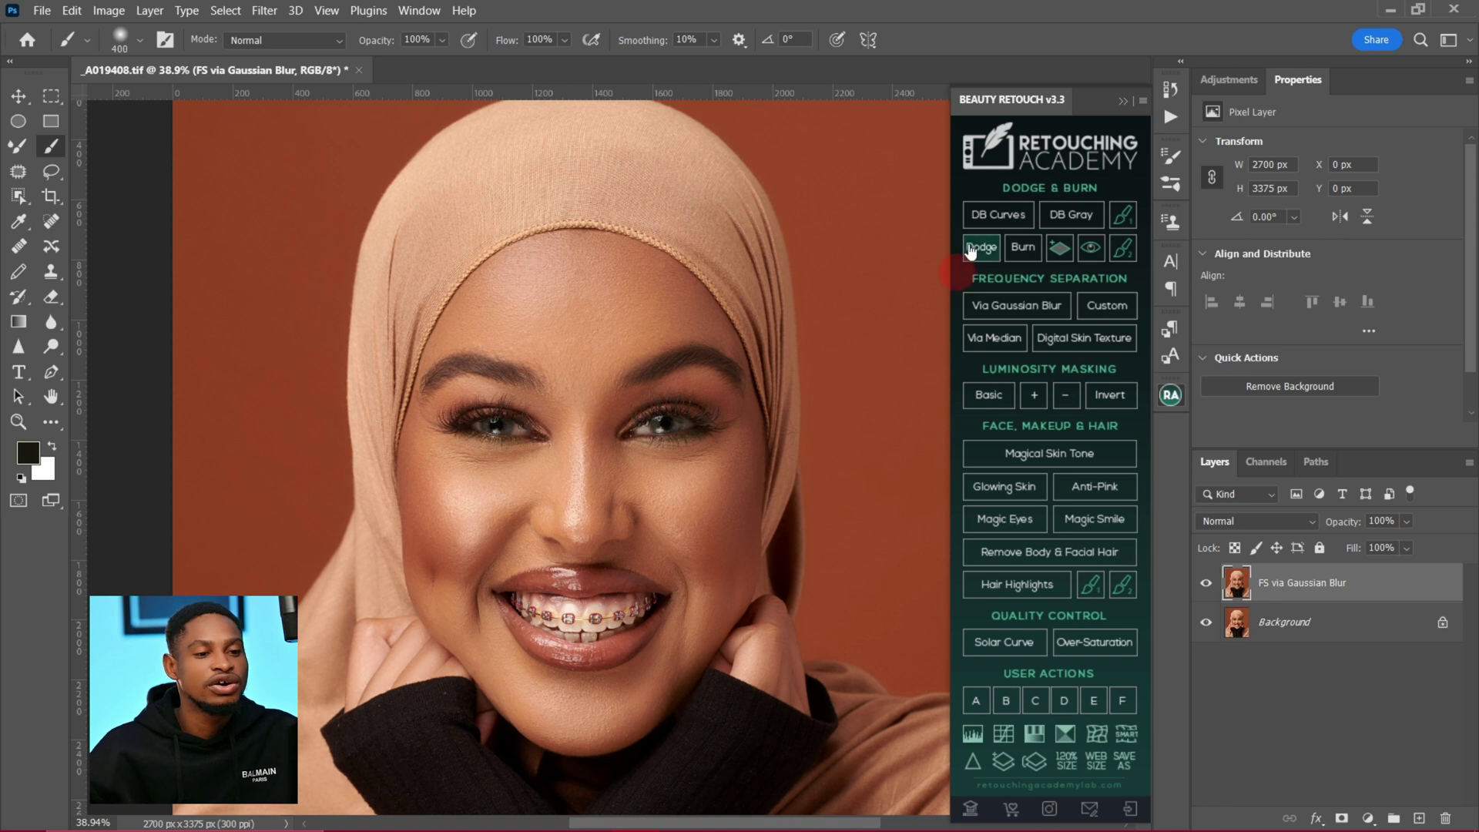
left_click(994, 217)
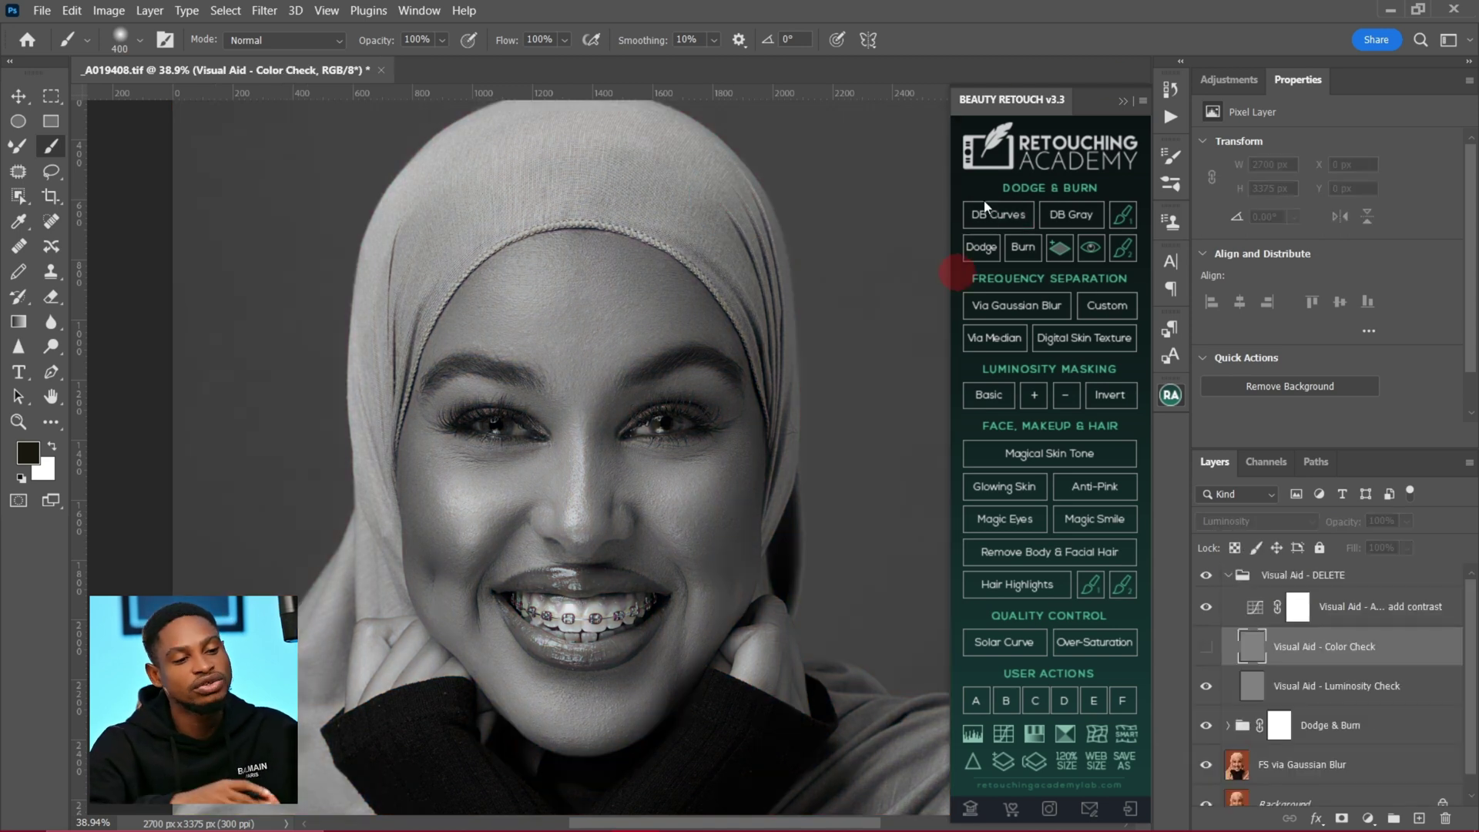
left_click(1124, 101)
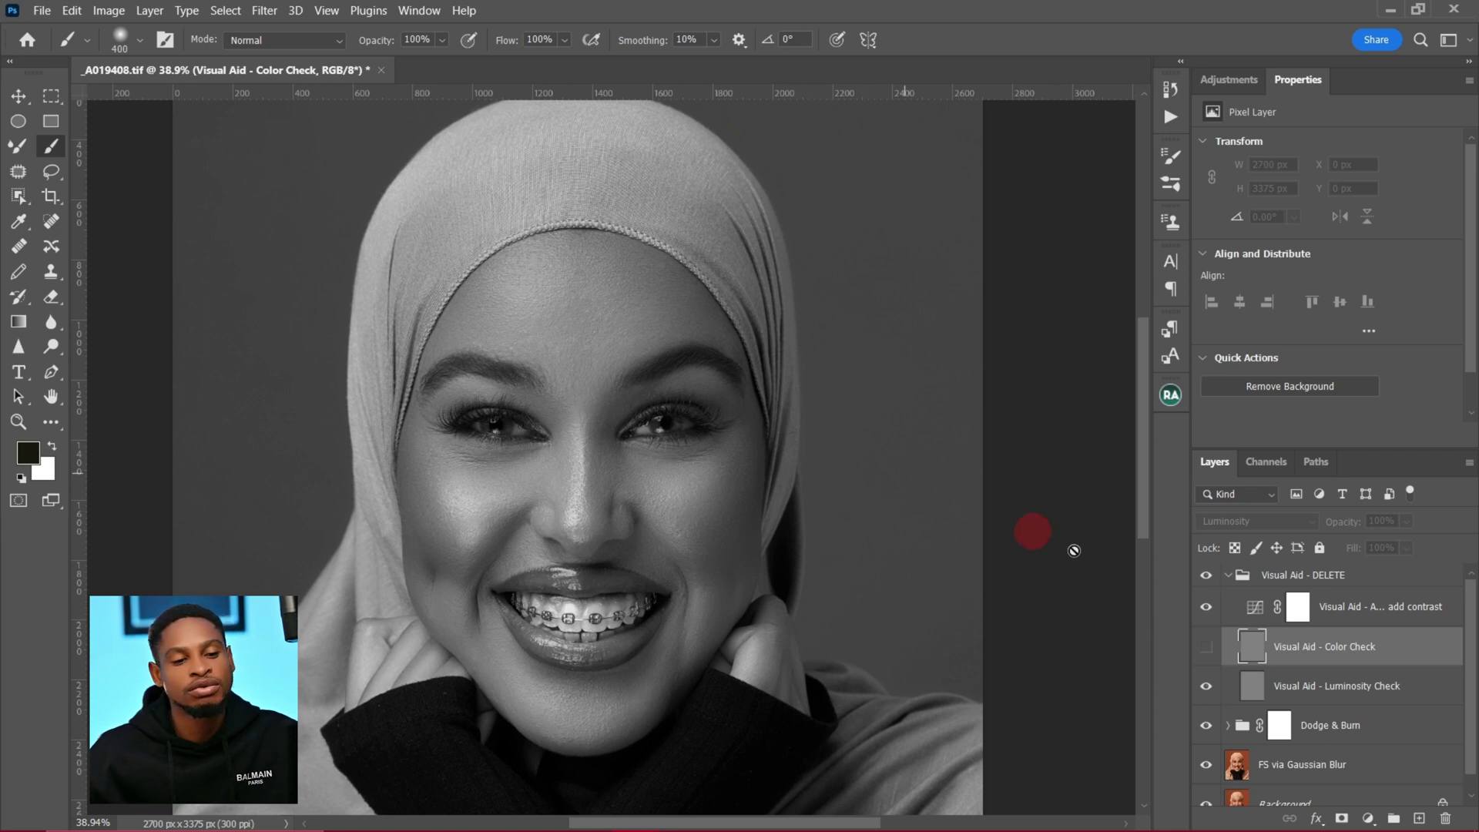
left_click(1228, 575)
Examine the curve shapes of the Dodge Curve and Burn Curve layers inside the Dodge & Burn group
left_click(1237, 608)
left_click(1240, 611)
left_click(1231, 609)
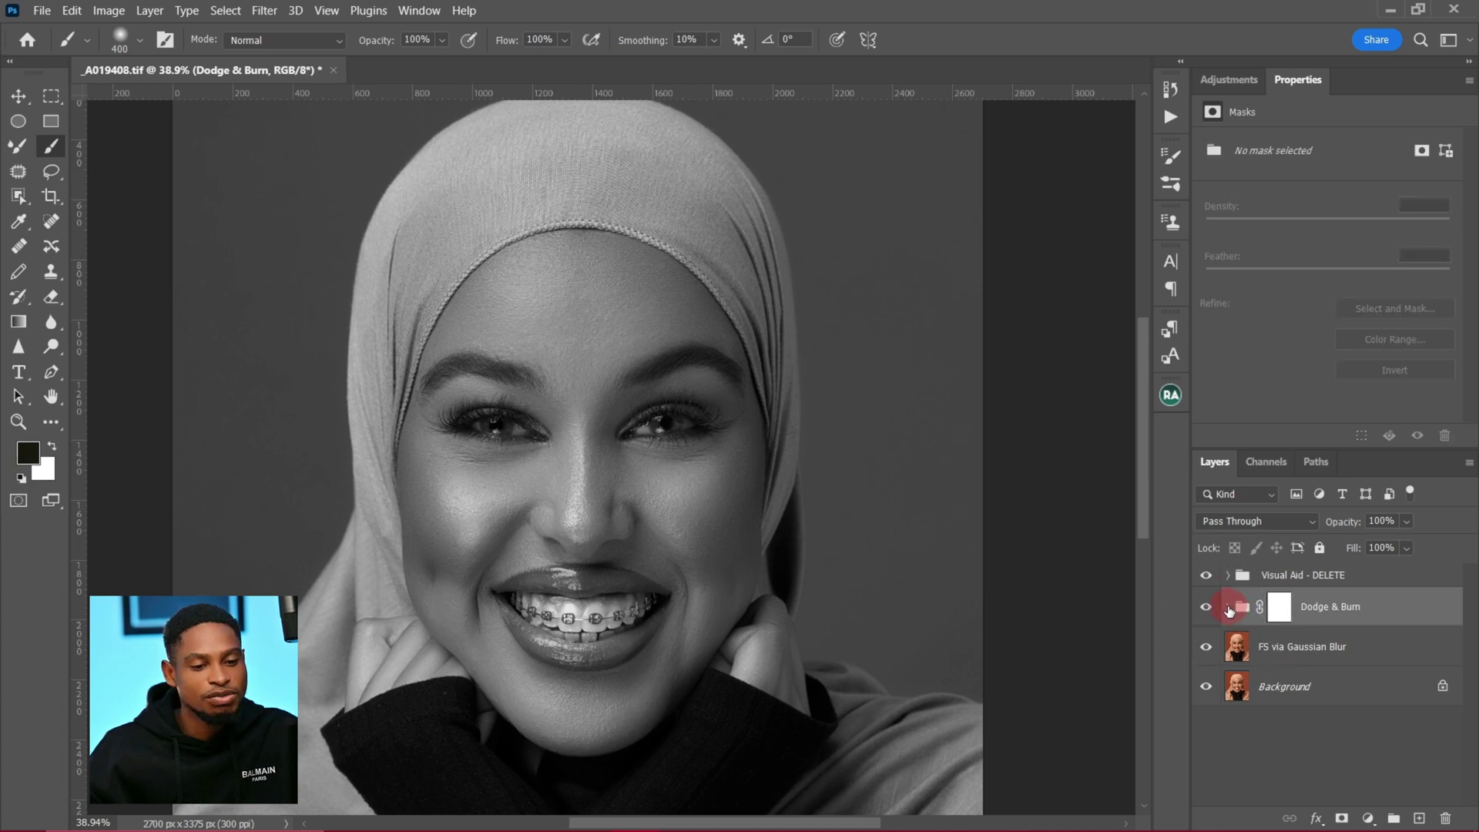
left_click(1228, 607)
left_click(1349, 654)
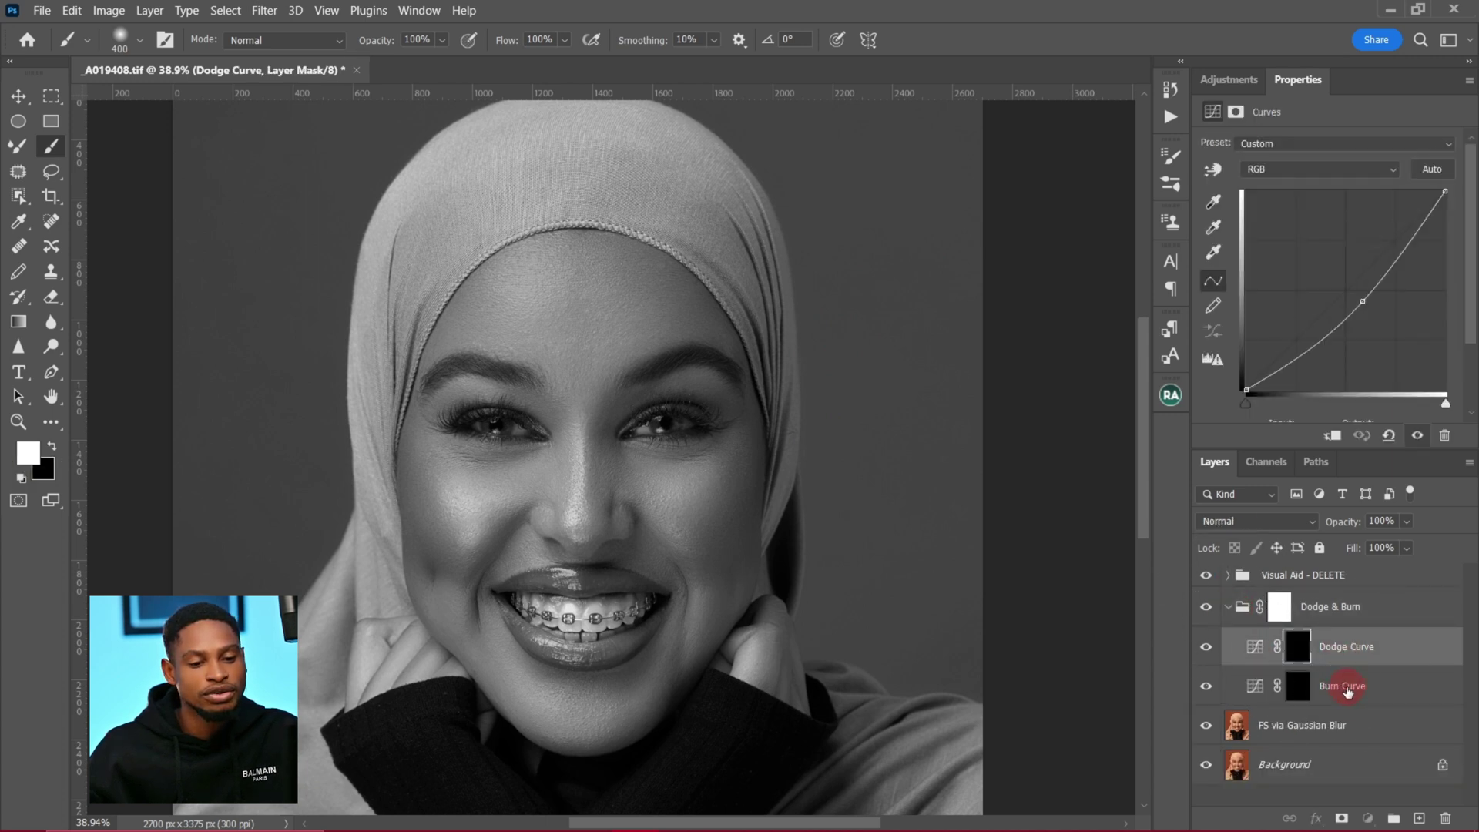
left_click(1346, 689)
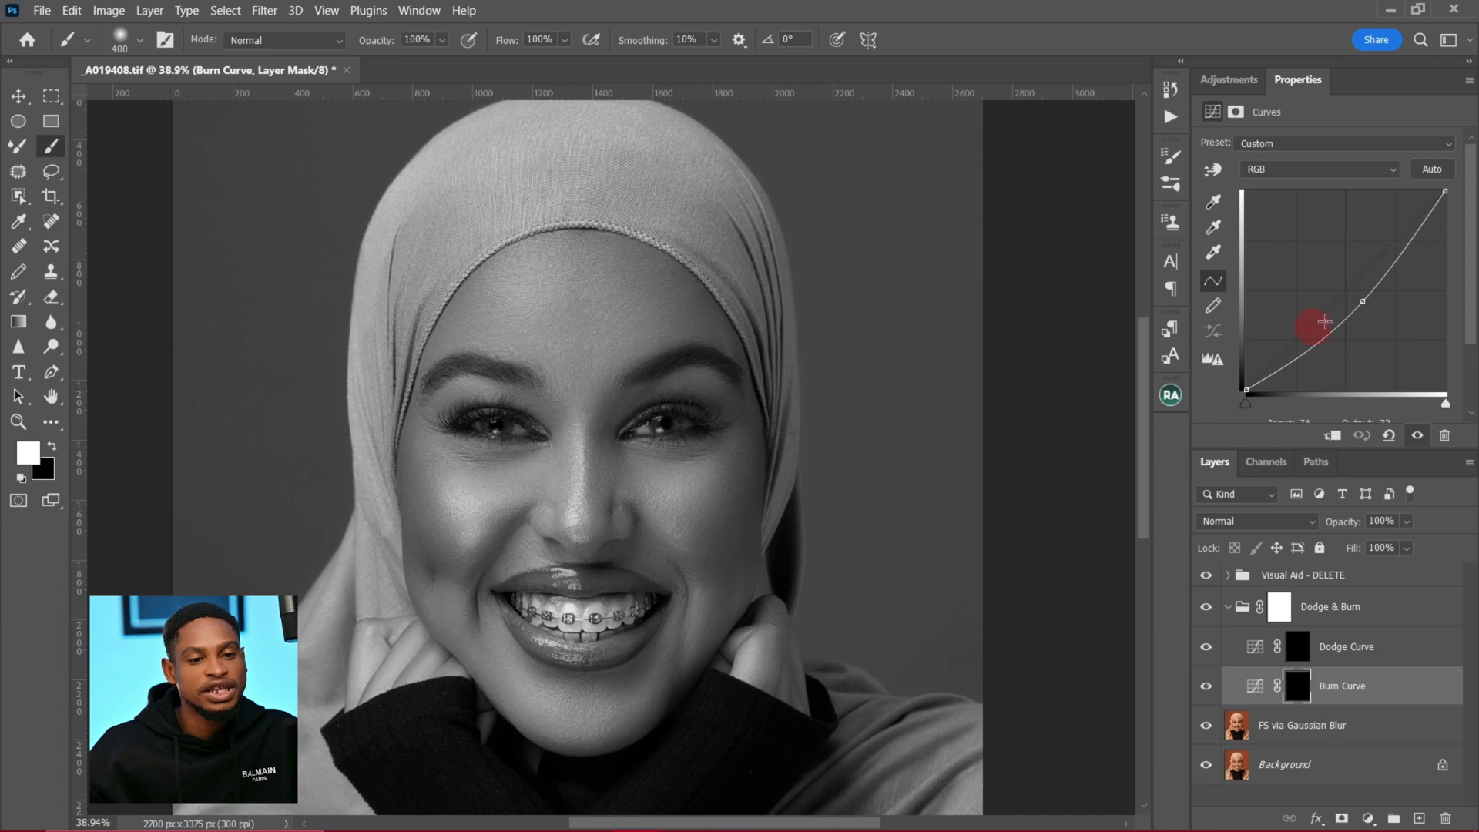
left_click_drag(1360, 299, 1365, 302)
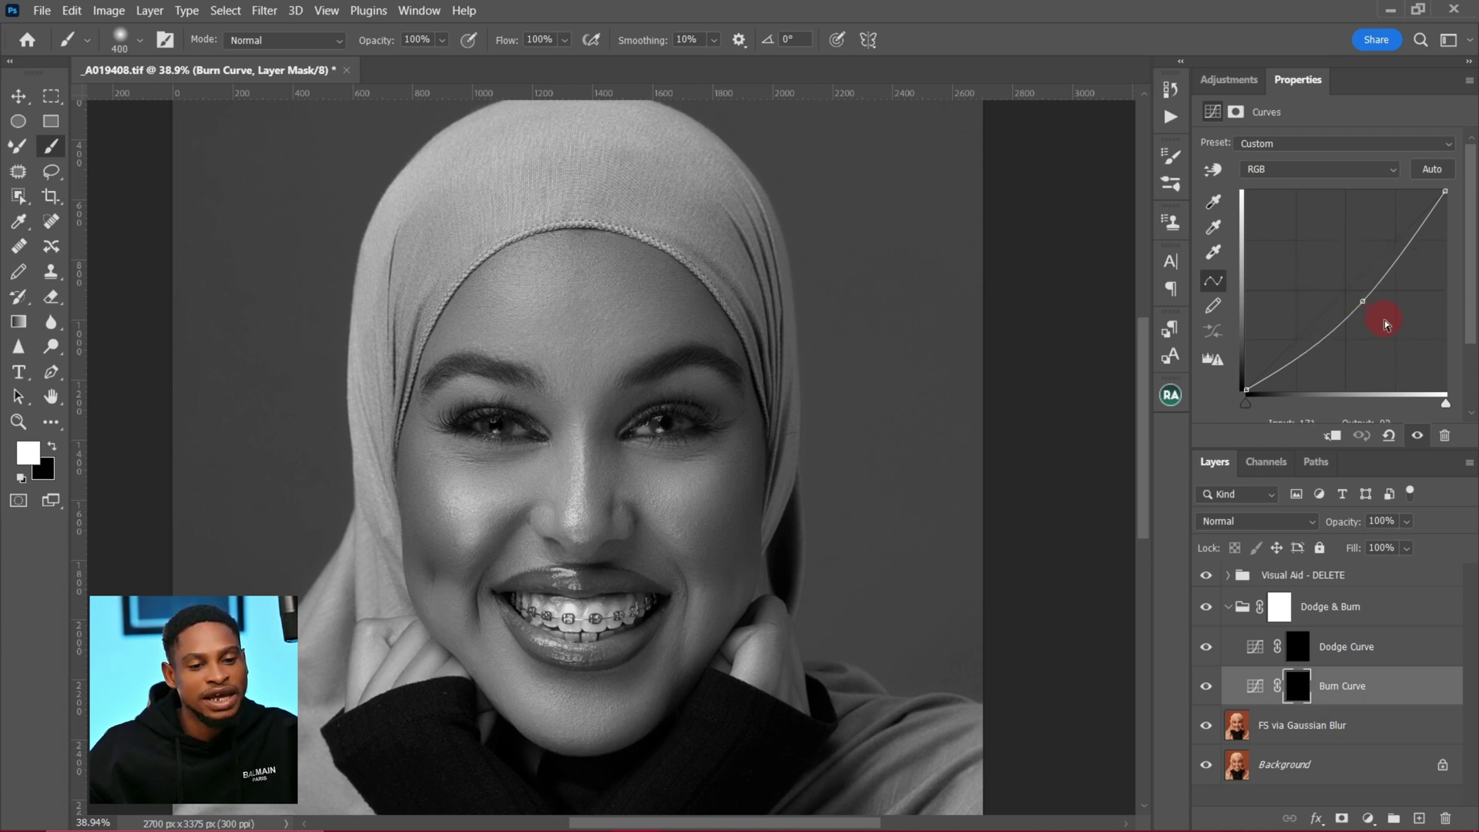
left_click(1260, 649)
left_click_drag(1333, 307, 1335, 273)
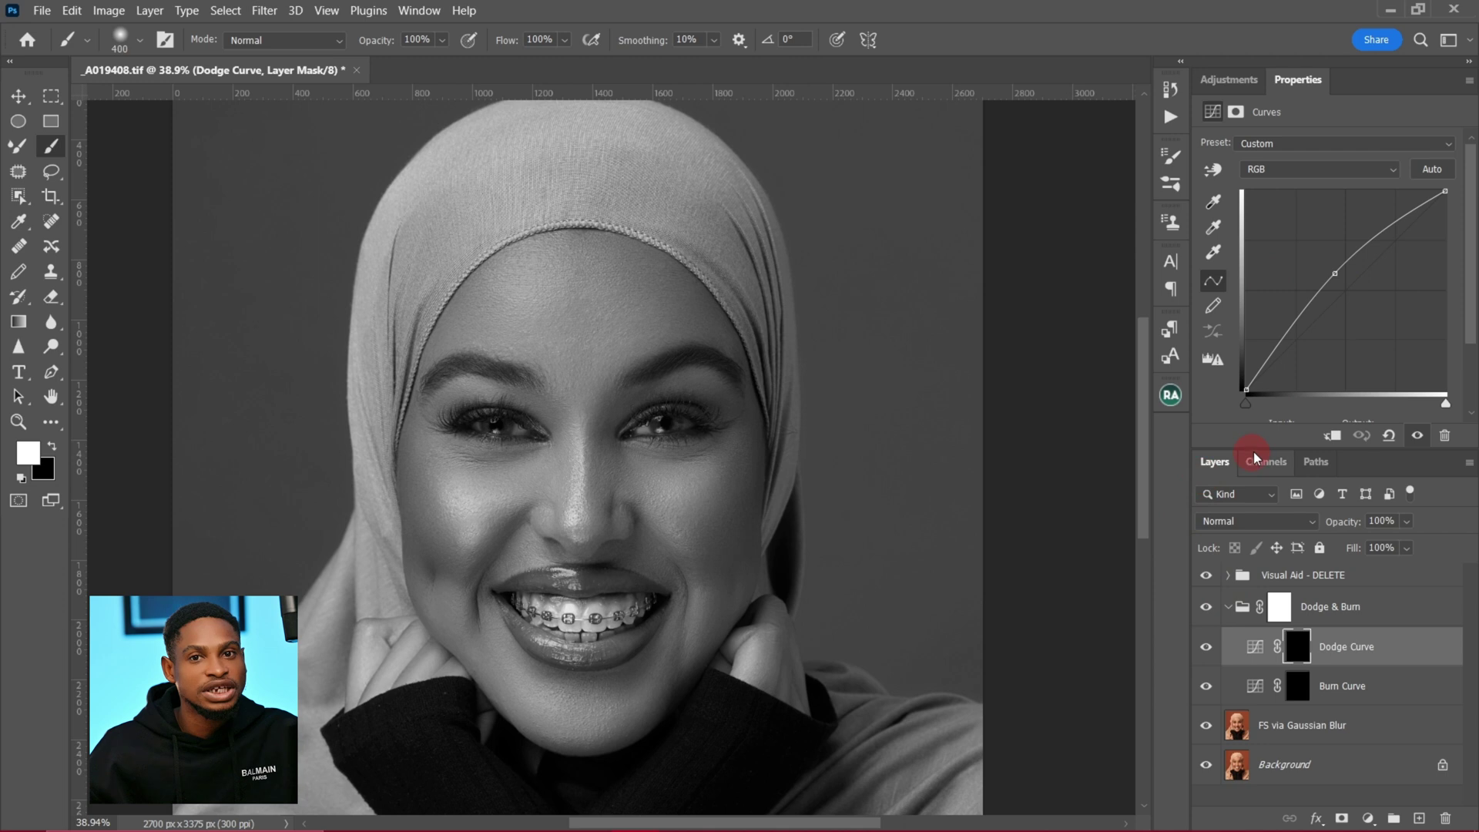
left_click(1228, 607)
Delete the Visual Aid - DELETE group from the layer stack
left_click(1283, 577)
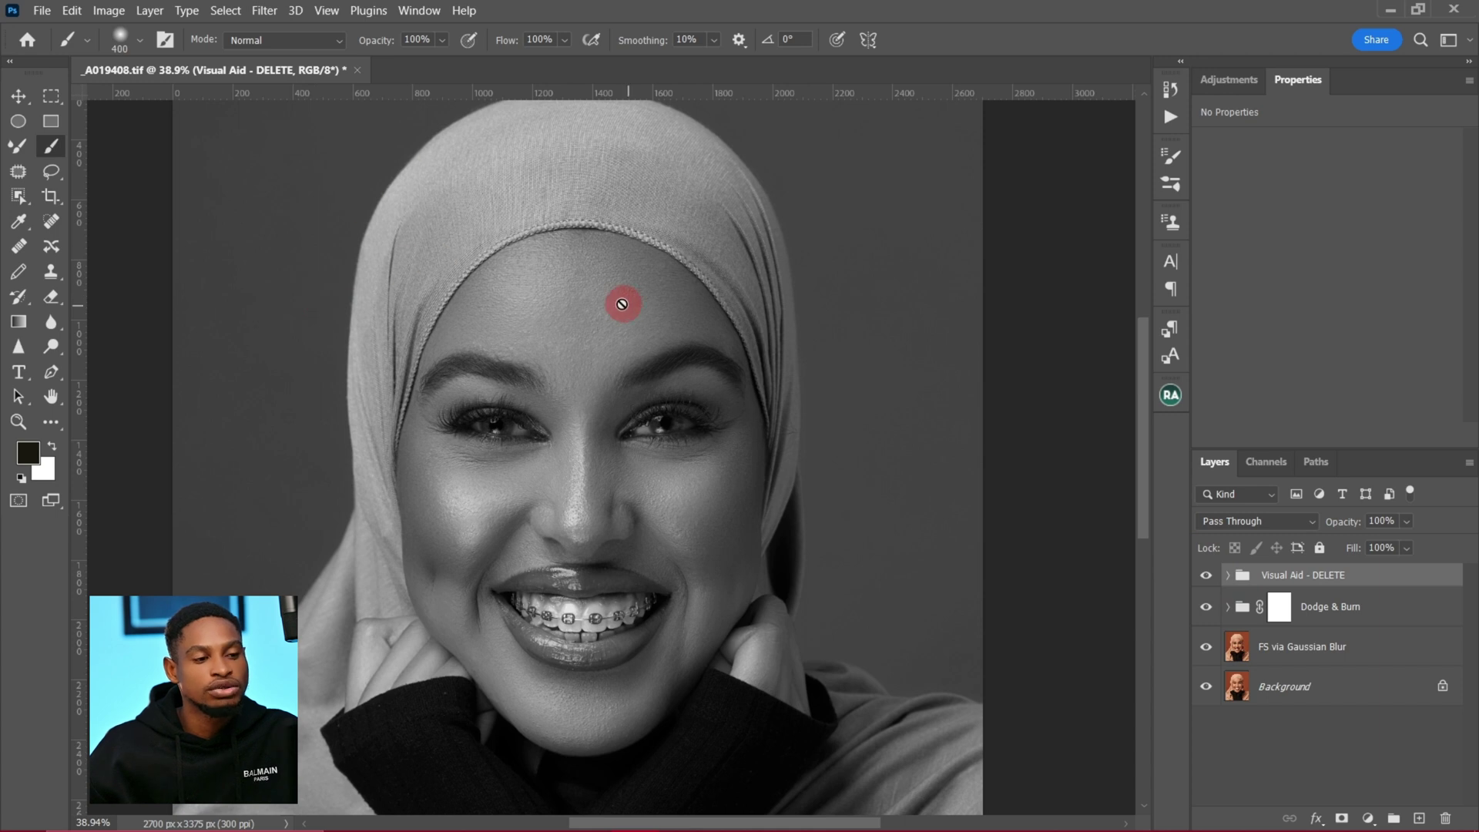
key("z")
mouse_move(604, 317)
left_mouse_down()
mouse_move(672, 347)
mouse_move(626, 353)
mouse_move(841, 339)
left_mouse_up()
left_click(1318, 548)
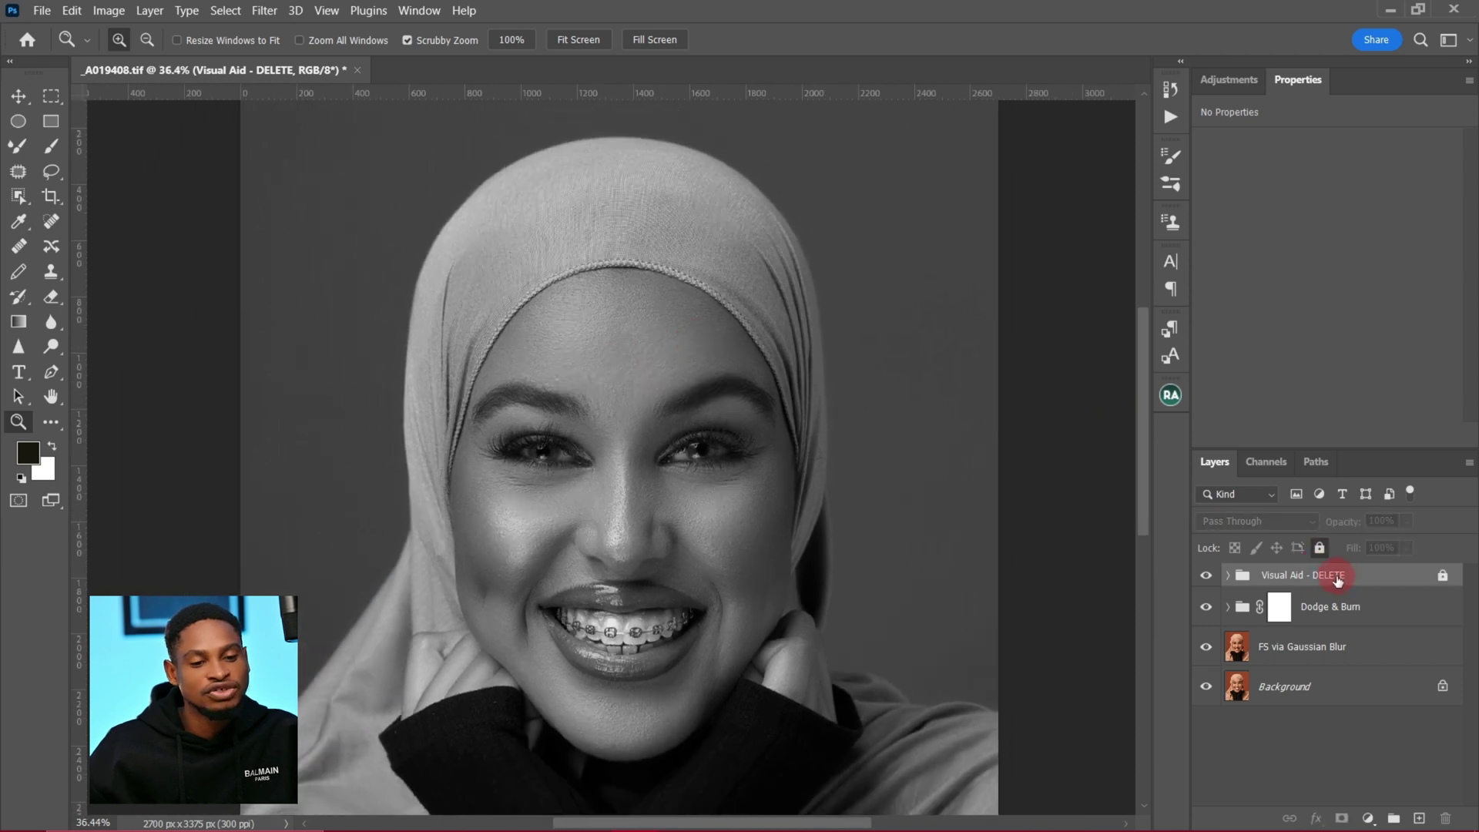
left_click(1442, 575)
mouse_move(1397, 575)
left_mouse_down()
mouse_move(1402, 690)
mouse_move(1444, 817)
left_mouse_up()
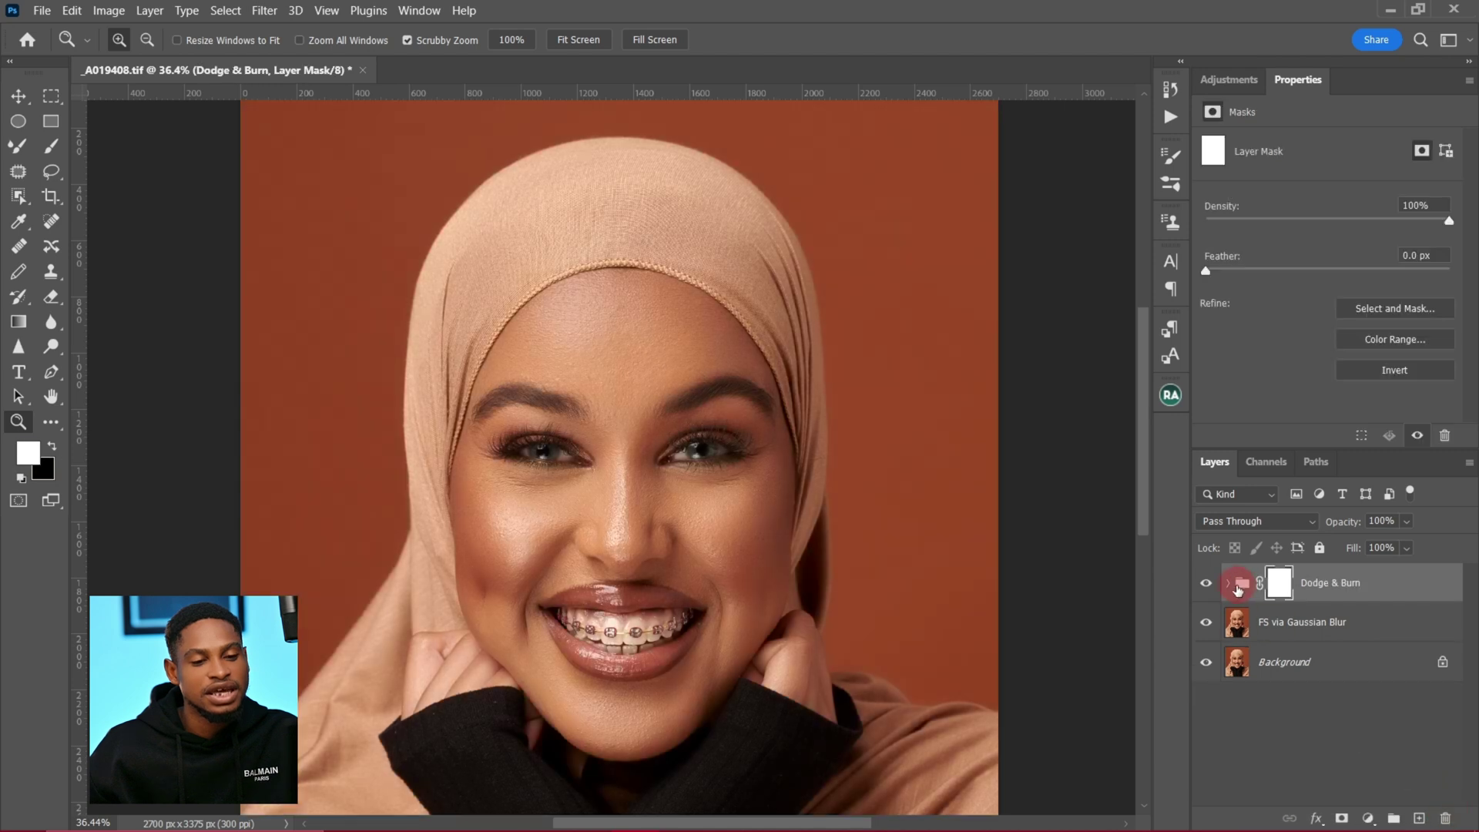
Expand the Dodge & Burn group and select the Burn Curve layer
left_click(1229, 584)
left_click(1334, 633)
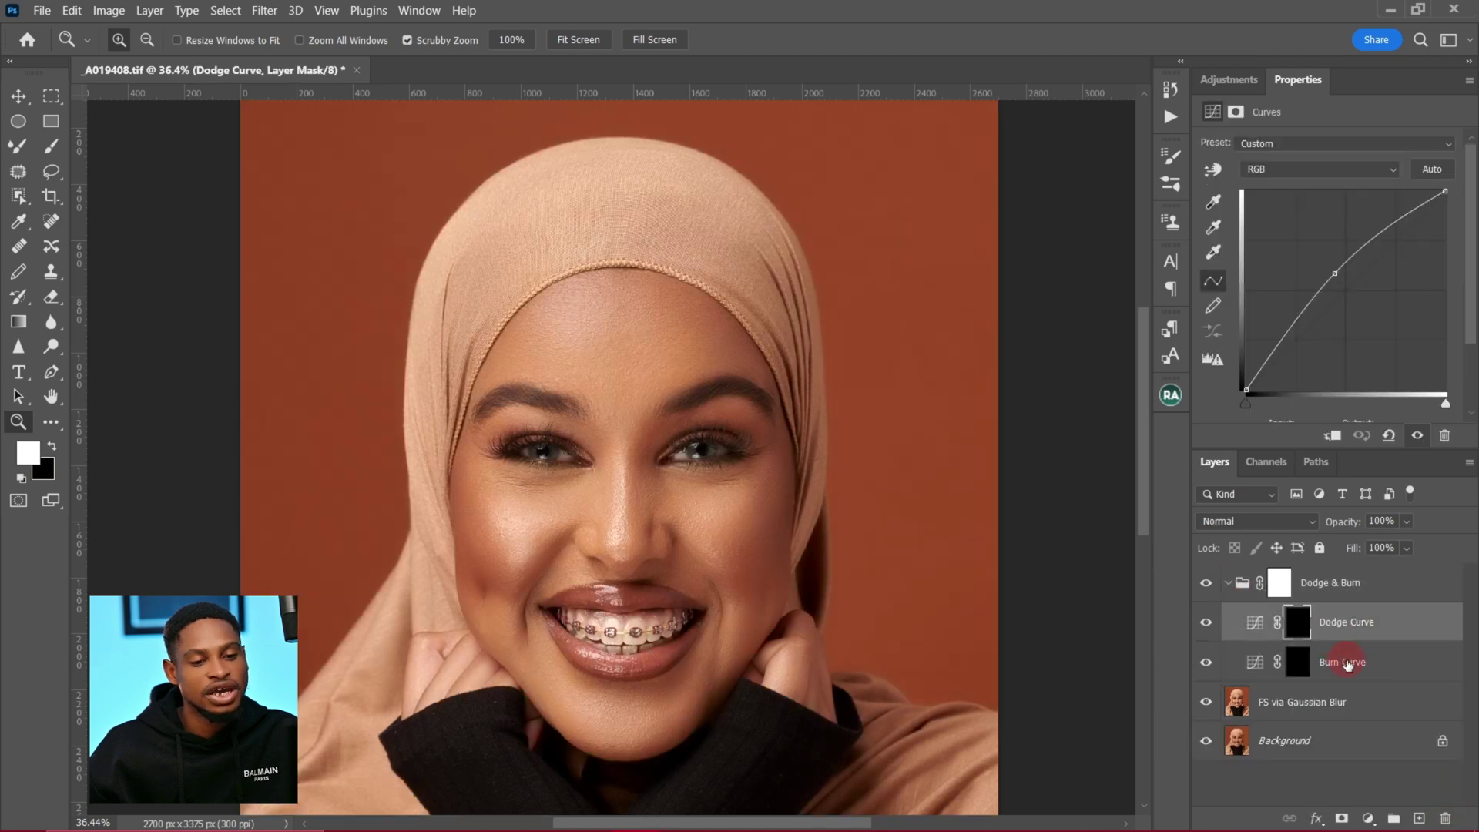
left_click(1347, 663)
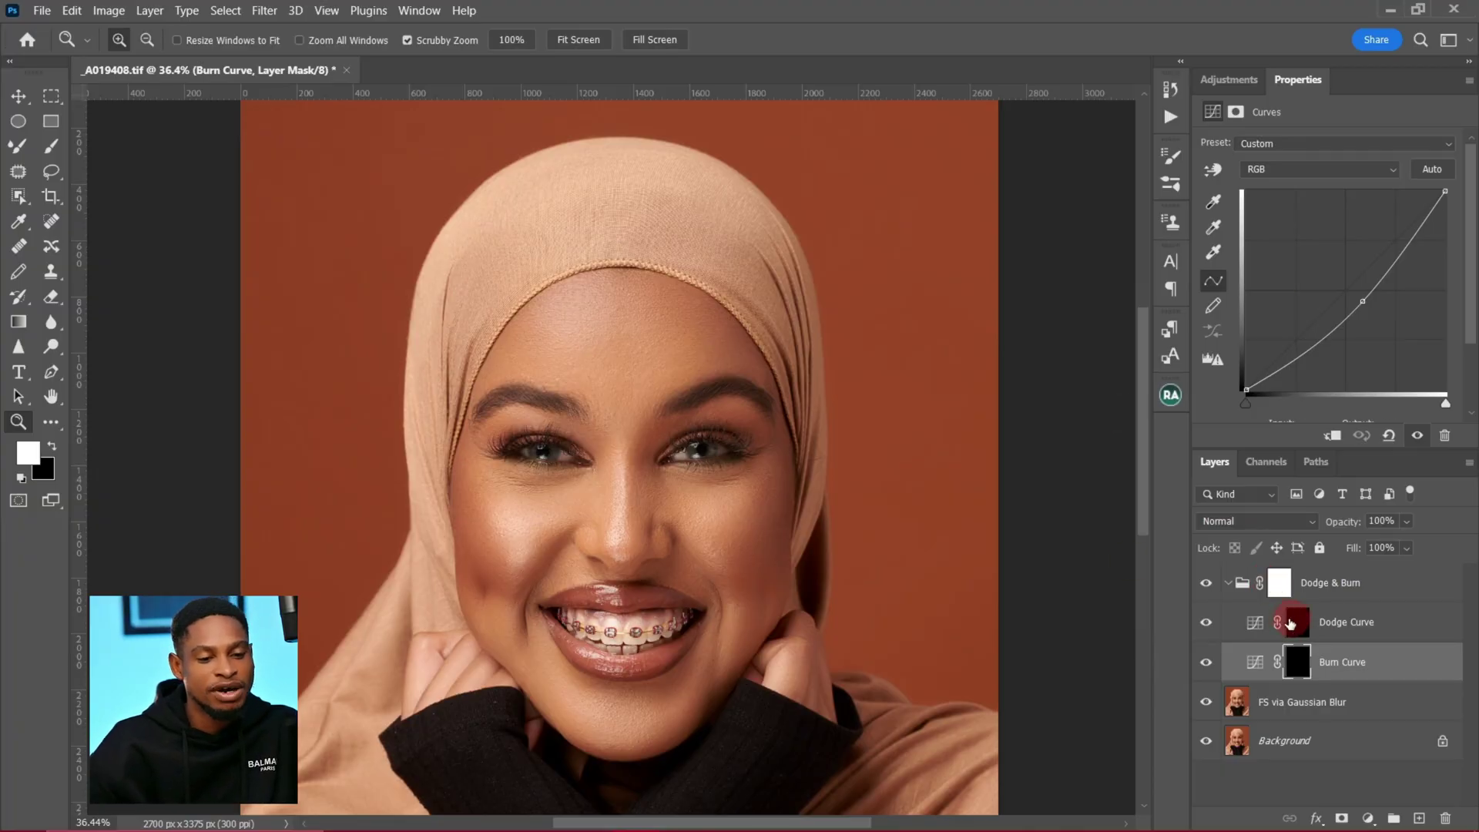
Preview the Burn Curve and Dodge Curve effects by inverting each layer mask to white and back to black
left_click(1292, 621)
left_click(1292, 673)
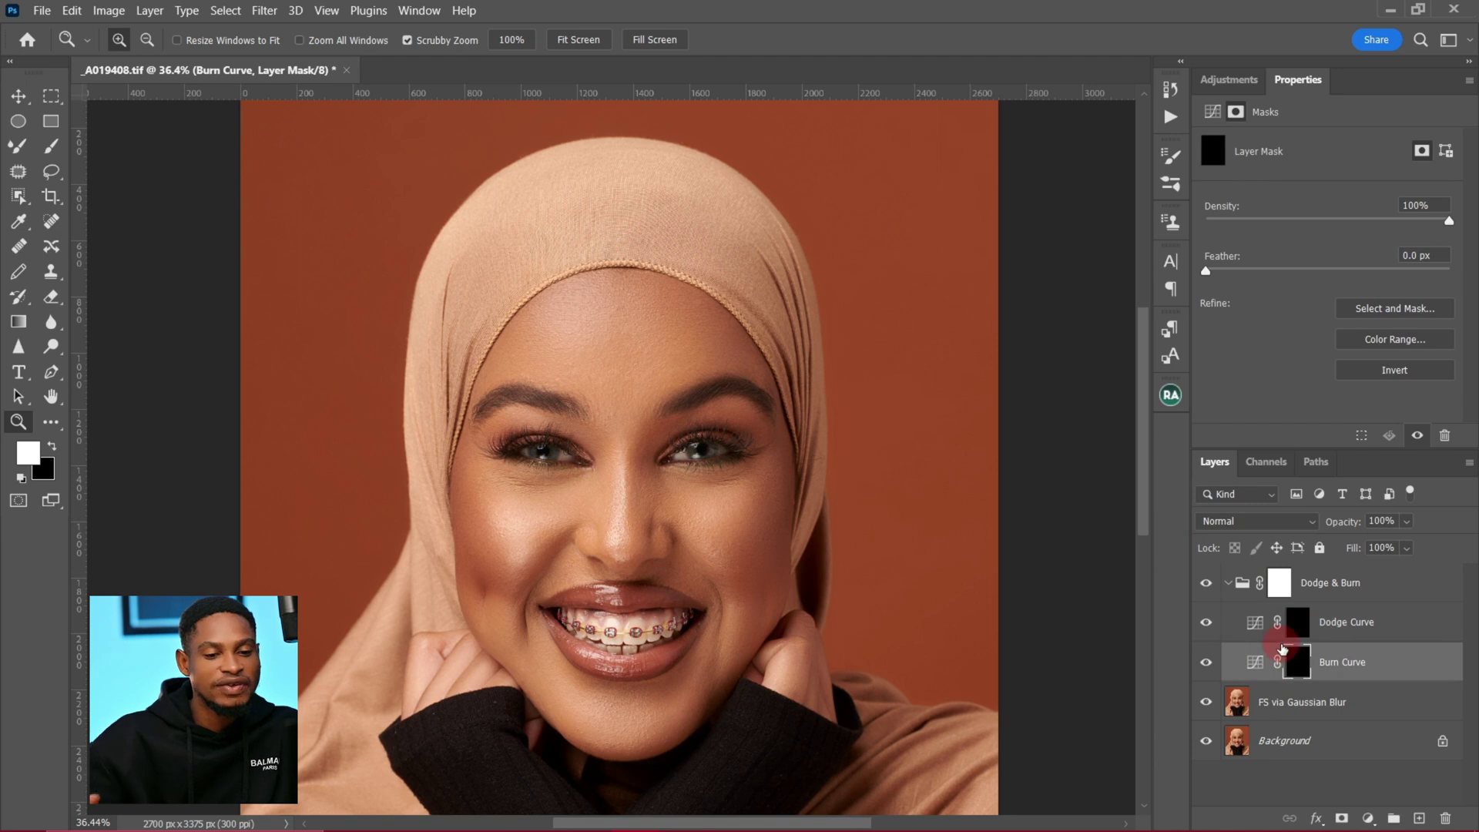
key("ctrl+i")
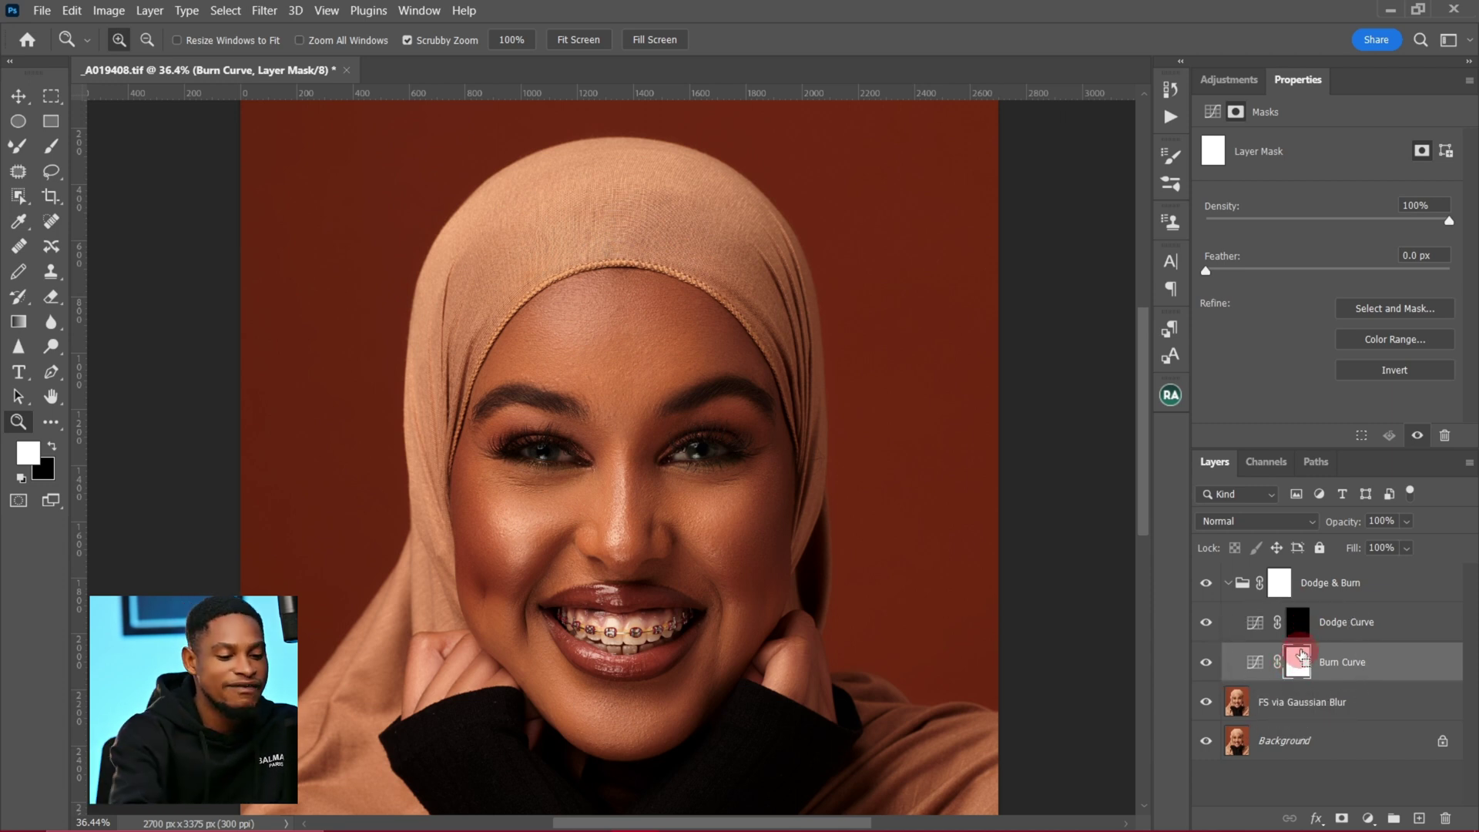
key("ctrl+i")
left_click(1294, 624)
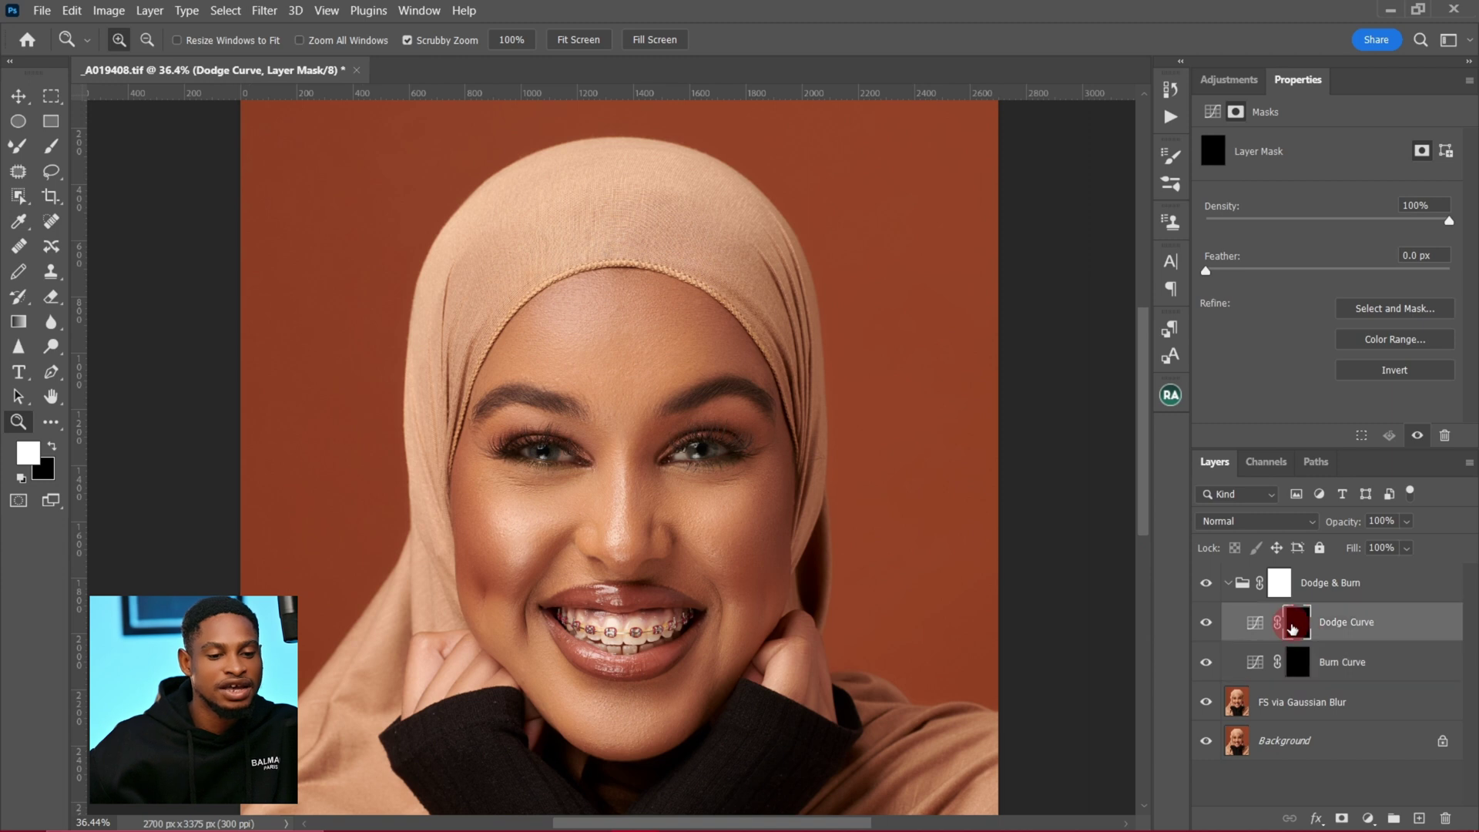
key("ctrl+i")
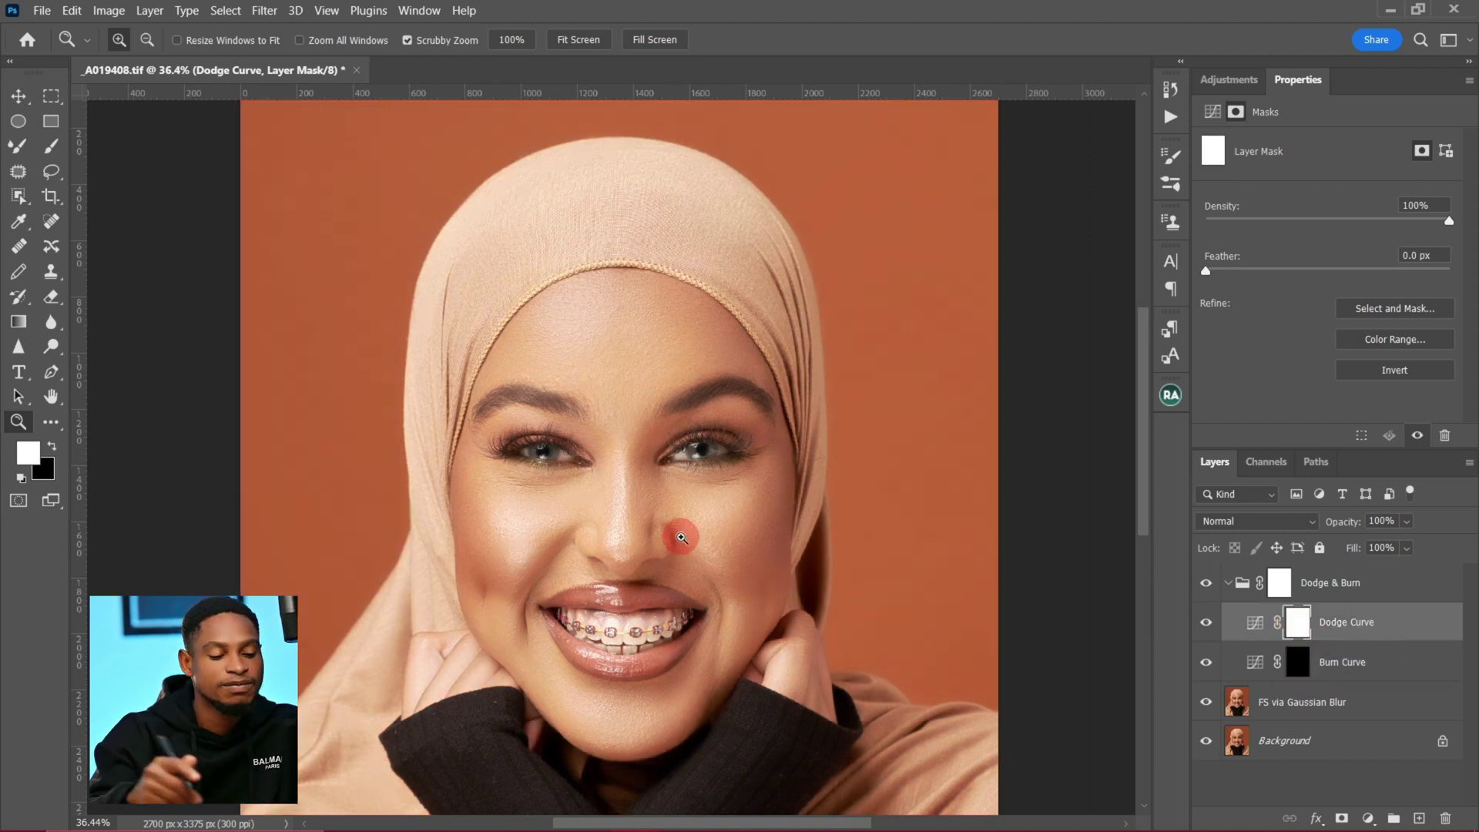
key("ctrl+i")
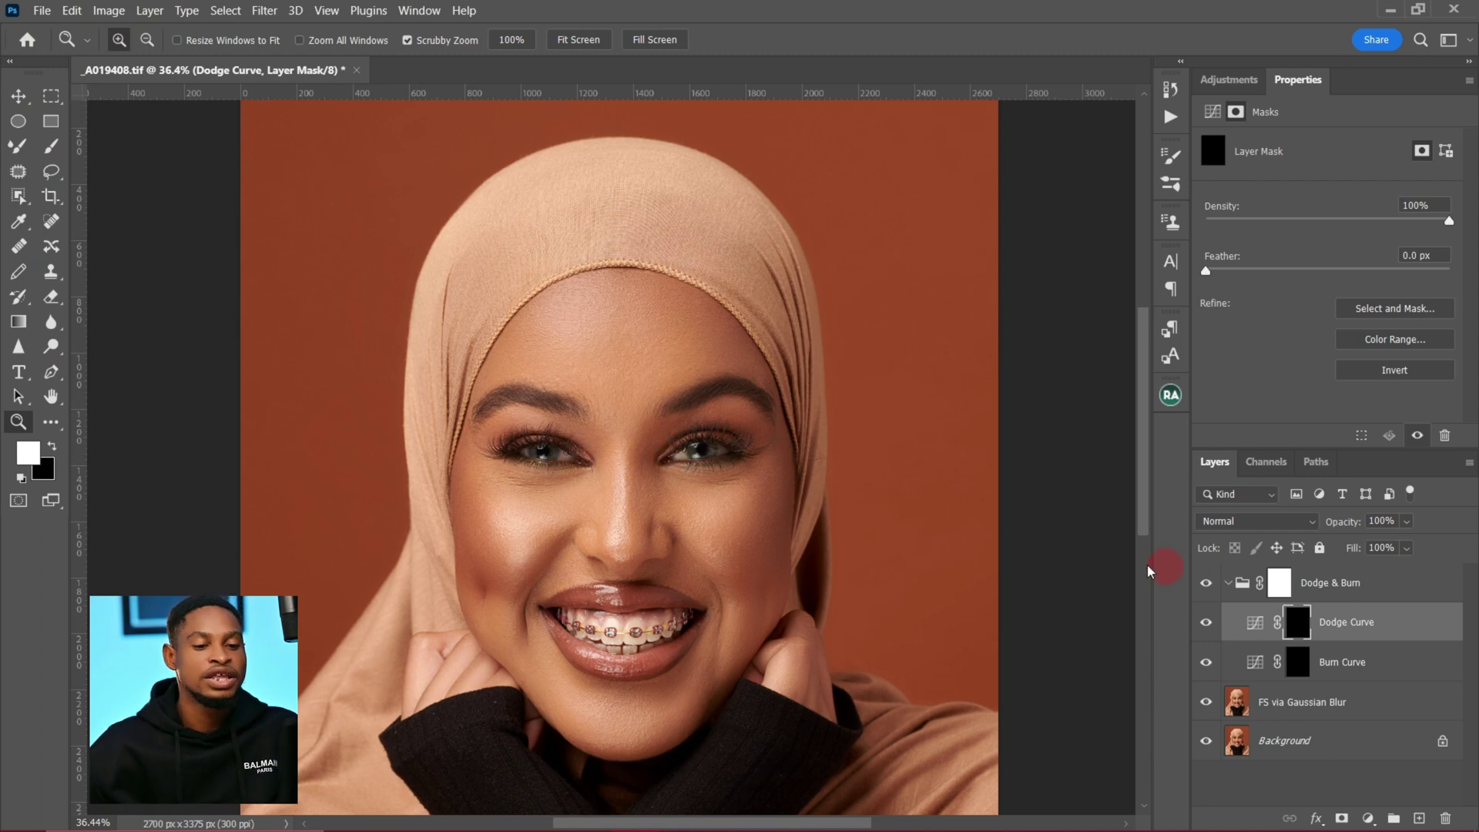
Set up the Brush tool with a white foreground and 5% flow for painting on the Dodge Curve mask
left_click(51, 146)
key("x")
left_click(1242, 584)
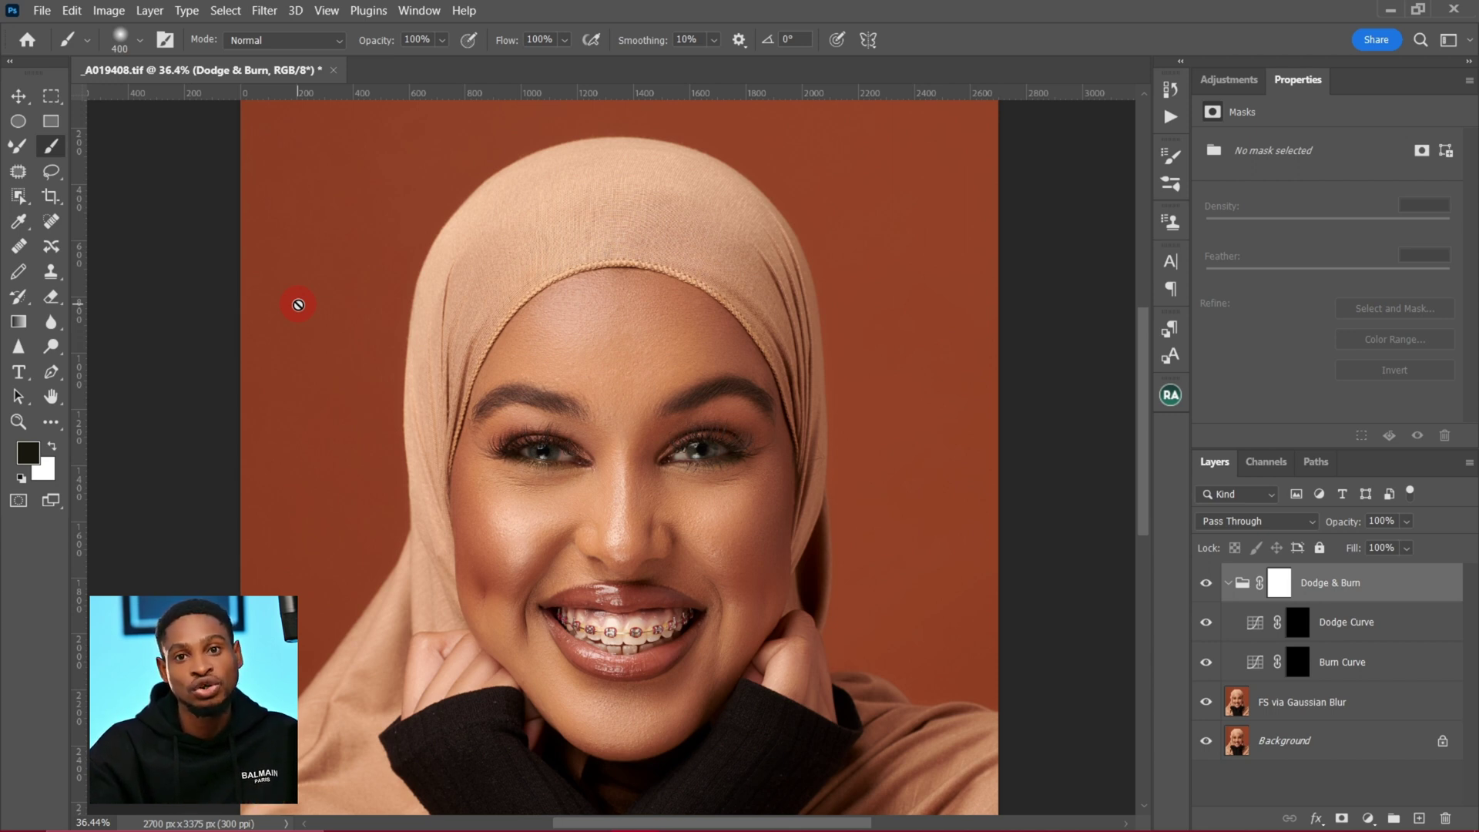
scroll(770, 463, "down", 2)
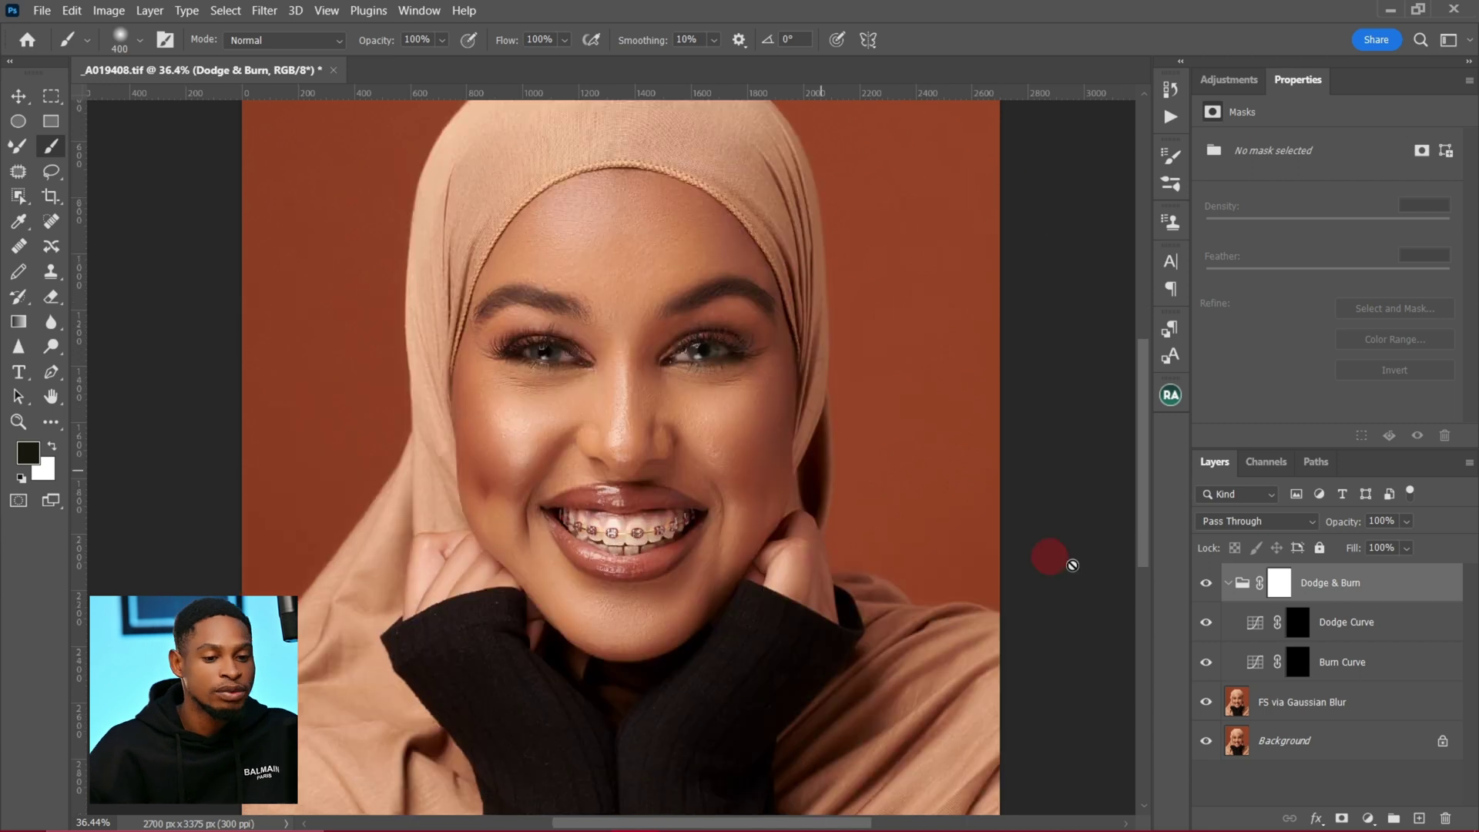
left_click(1297, 621)
key("x")
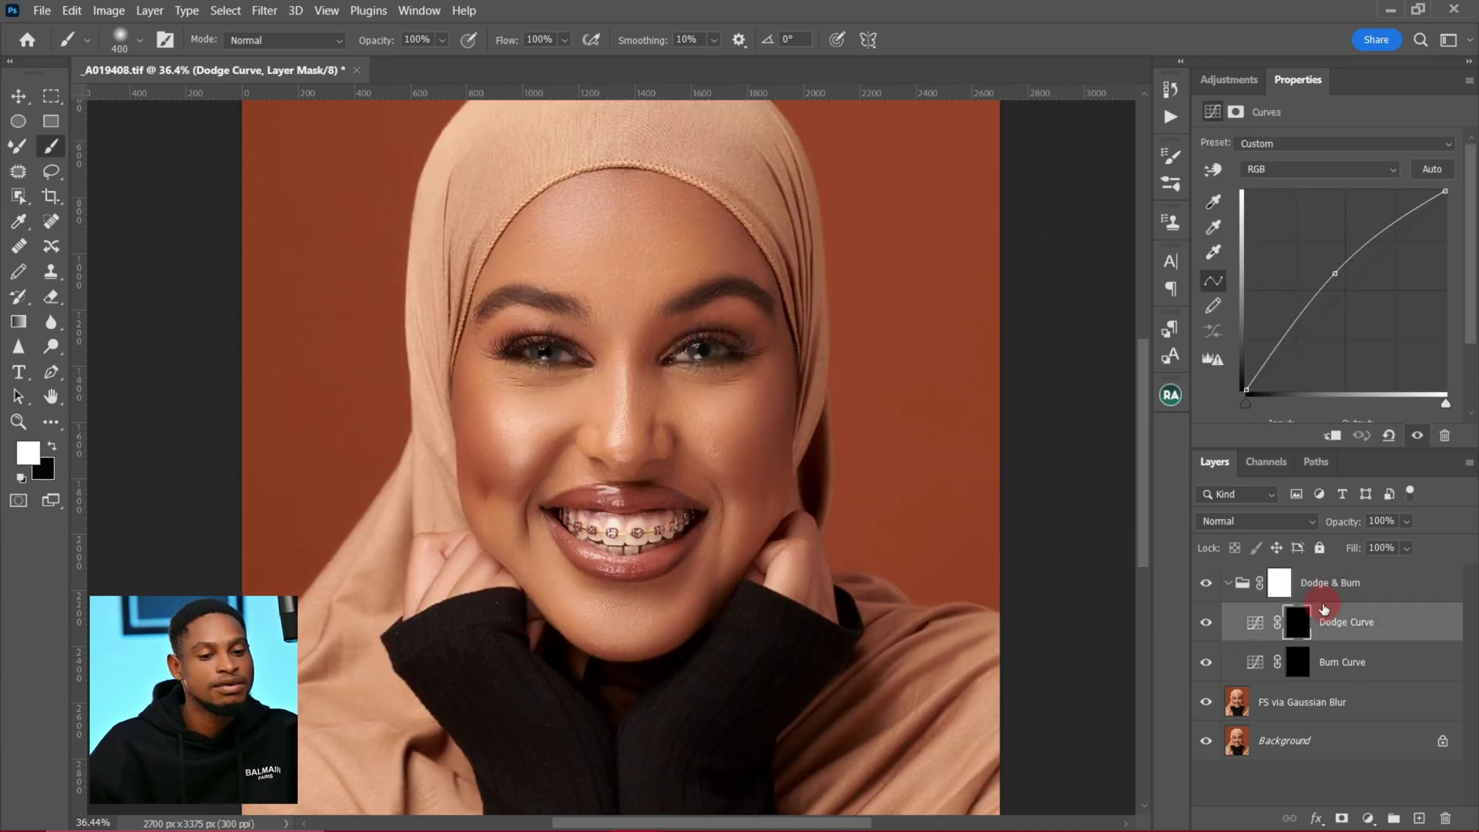
scroll(600, 327, "up", 2)
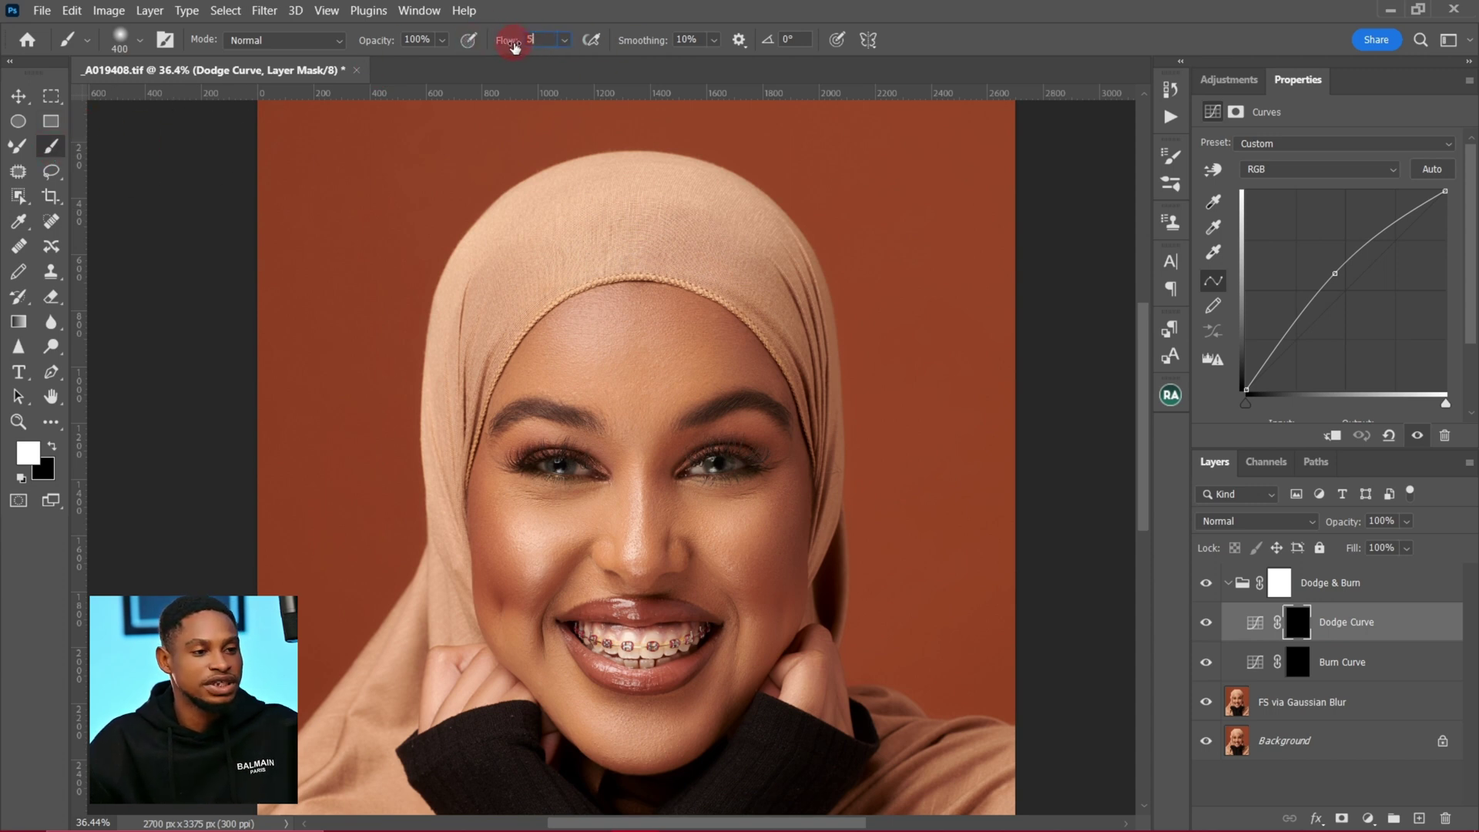
Paint white on the Dodge Curve mask over the forehead and both cheeks, adjusting the brush size to each area
left_click(592, 344)
key("bracketleft")
key("bracketleft")
key("bracketleft")
mouse_move(613, 355)
left_mouse_down()
mouse_move(584, 338)
mouse_move(637, 356)
mouse_move(579, 367)
mouse_move(618, 348)
mouse_move(631, 368)
mouse_move(619, 382)
mouse_move(635, 527)
mouse_move(644, 487)
mouse_move(633, 566)
mouse_move(523, 530)
mouse_move(561, 528)
left_mouse_up()
key("bracketright")
key("bracketleft")
key("bracketleft")
key("bracketleft")
key("bracketleft")
key("bracketright")
key("bracketright")
key("bracketright")
key("bracketright")
key("bracketright")
mouse_move(700, 545)
left_mouse_down()
mouse_move(735, 562)
mouse_move(726, 528)
mouse_move(734, 562)
left_mouse_up()
Brighten the chin and the bridge of the nose by painting white on the Dodge Curve mask
mouse_move(598, 752)
left_mouse_down()
mouse_move(613, 733)
mouse_move(600, 720)
left_mouse_up()
key("bracketleft")
mouse_move(600, 720)
left_mouse_down()
mouse_move(671, 731)
mouse_move(653, 725)
left_mouse_up()
key("bracketright")
left_click_drag(648, 533, 642, 477)
Paint white on the Burn Curve mask with a larger brush to darken the upper forehead
left_click(1281, 686)
left_click(1307, 669)
key("bracketright")
key("bracketright")
key("bracketright")
mouse_move(671, 305)
left_mouse_down()
mouse_move(703, 351)
mouse_move(713, 340)
mouse_move(691, 353)
mouse_move(555, 336)
mouse_move(538, 341)
mouse_move(557, 387)
left_mouse_up()
Contour both cheeks and the jawline by painting white on the Burn Curve mask, adjusting the brush size
key("bracketleft")
key("bracketleft")
key("bracketleft")
key("bracketleft")
key("bracketright")
key("bracketright")
key("bracketright")
mouse_move(461, 552)
left_mouse_down()
mouse_move(481, 507)
mouse_move(512, 591)
left_mouse_up()
key("bracketright")
key("bracketright")
key("bracketright")
key("bracketright")
key("bracketleft")
key("bracketleft")
key("bracketleft")
key("bracketleft")
mouse_move(781, 514)
left_mouse_down()
mouse_move(742, 620)
mouse_move(792, 518)
left_mouse_up()
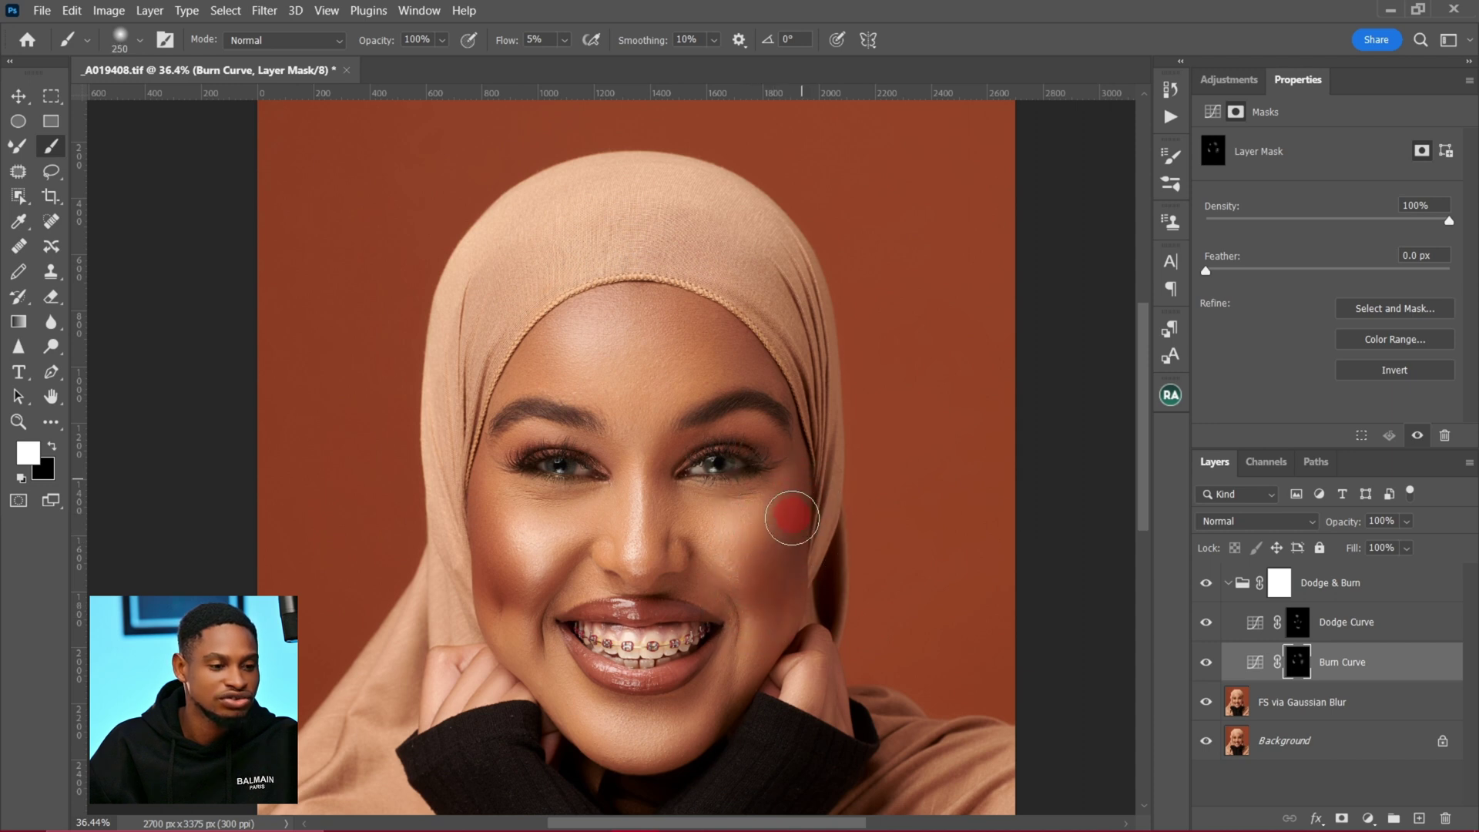
left_click_drag(756, 597, 762, 588)
Contour around the nose on the Burn Curve mask with a small brush, and bring the brush size back to 300
key("bracketleft")
key("bracketleft")
key("bracketleft")
key("bracketleft")
key("bracketleft")
key("bracketleft")
key("bracketleft")
left_click_drag(626, 483, 632, 596)
key("bracketright")
key("bracketright")
key("bracketright")
key("bracketright")
mouse_move(571, 553)
left_mouse_down()
mouse_move(501, 555)
mouse_move(493, 490)
mouse_move(490, 543)
mouse_move(522, 550)
mouse_move(601, 513)
mouse_move(626, 474)
mouse_move(663, 485)
left_mouse_up()
key("bracketright")
key("bracketright")
key("bracketright")
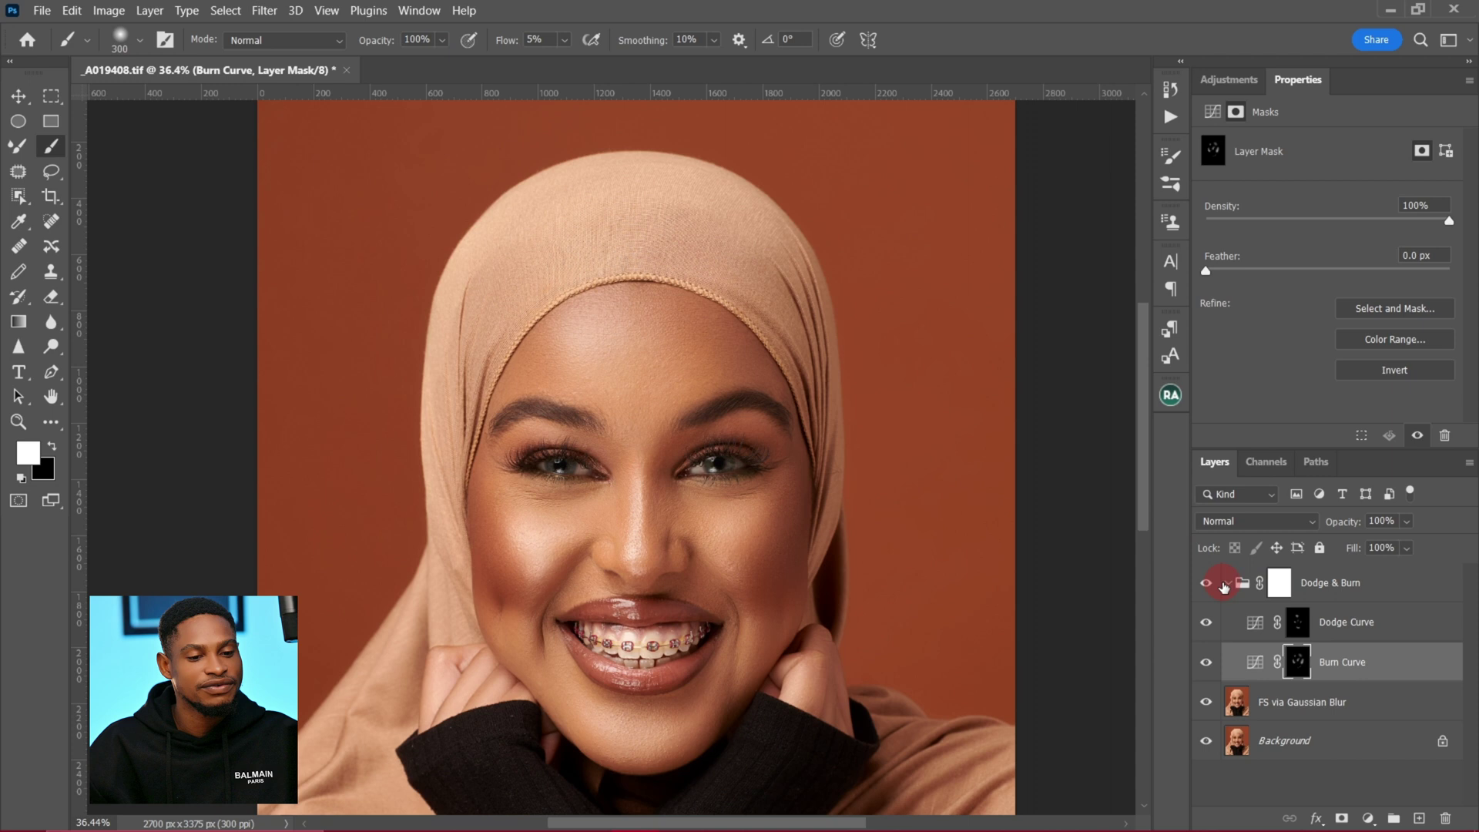
Compare the portrait before and after by toggling the visibility of the collapsed Dodge & Burn group
left_click(1217, 590)
left_click(1229, 585)
left_click(1207, 586)
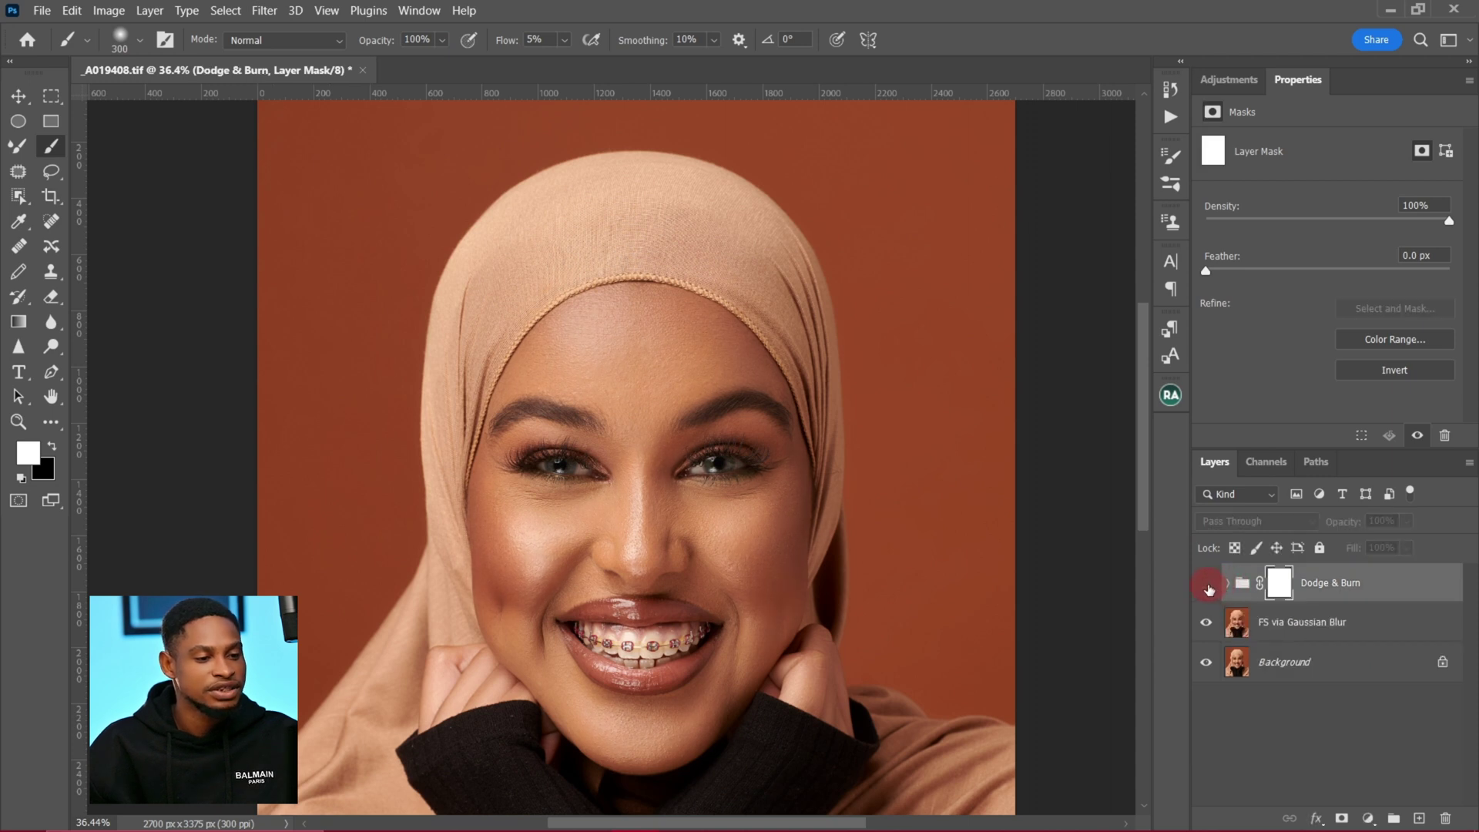
left_click(1207, 585)
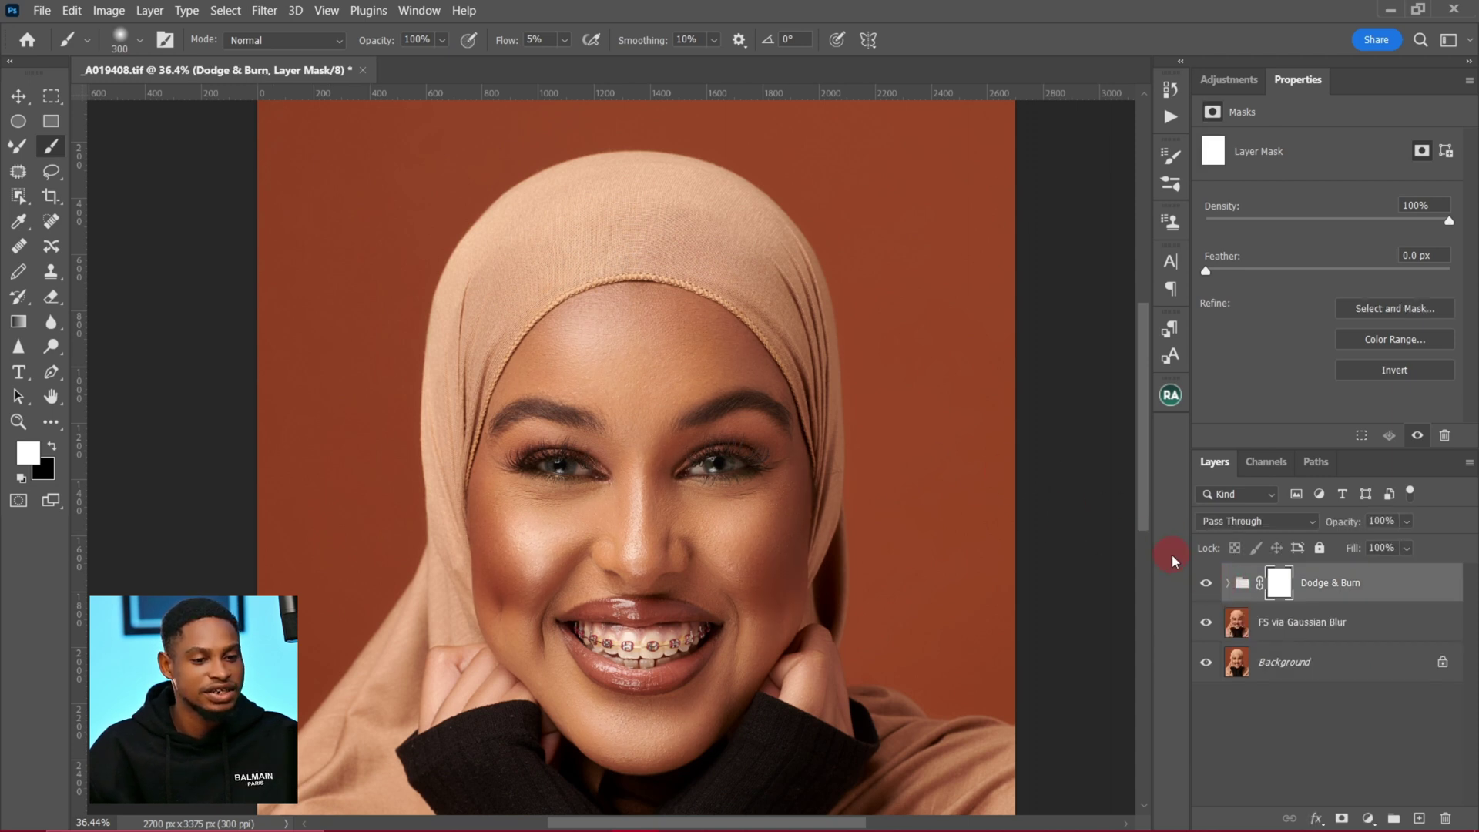
left_click(1206, 586)
left_click(1206, 587)
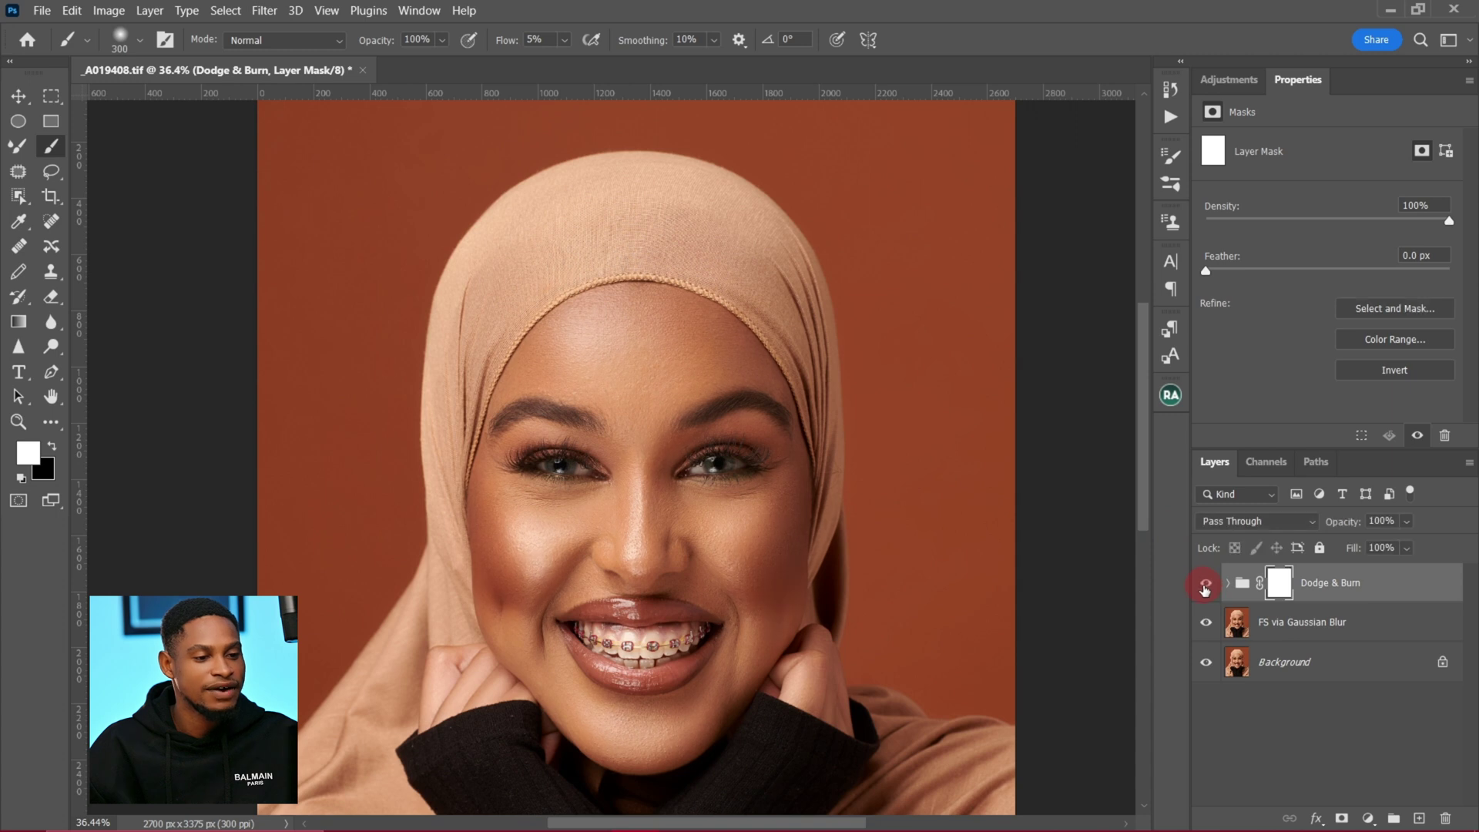
Enlarge the brush to 1200 and paint black over the face on the Dodge Curve mask to erase its strokes
left_click(1226, 580)
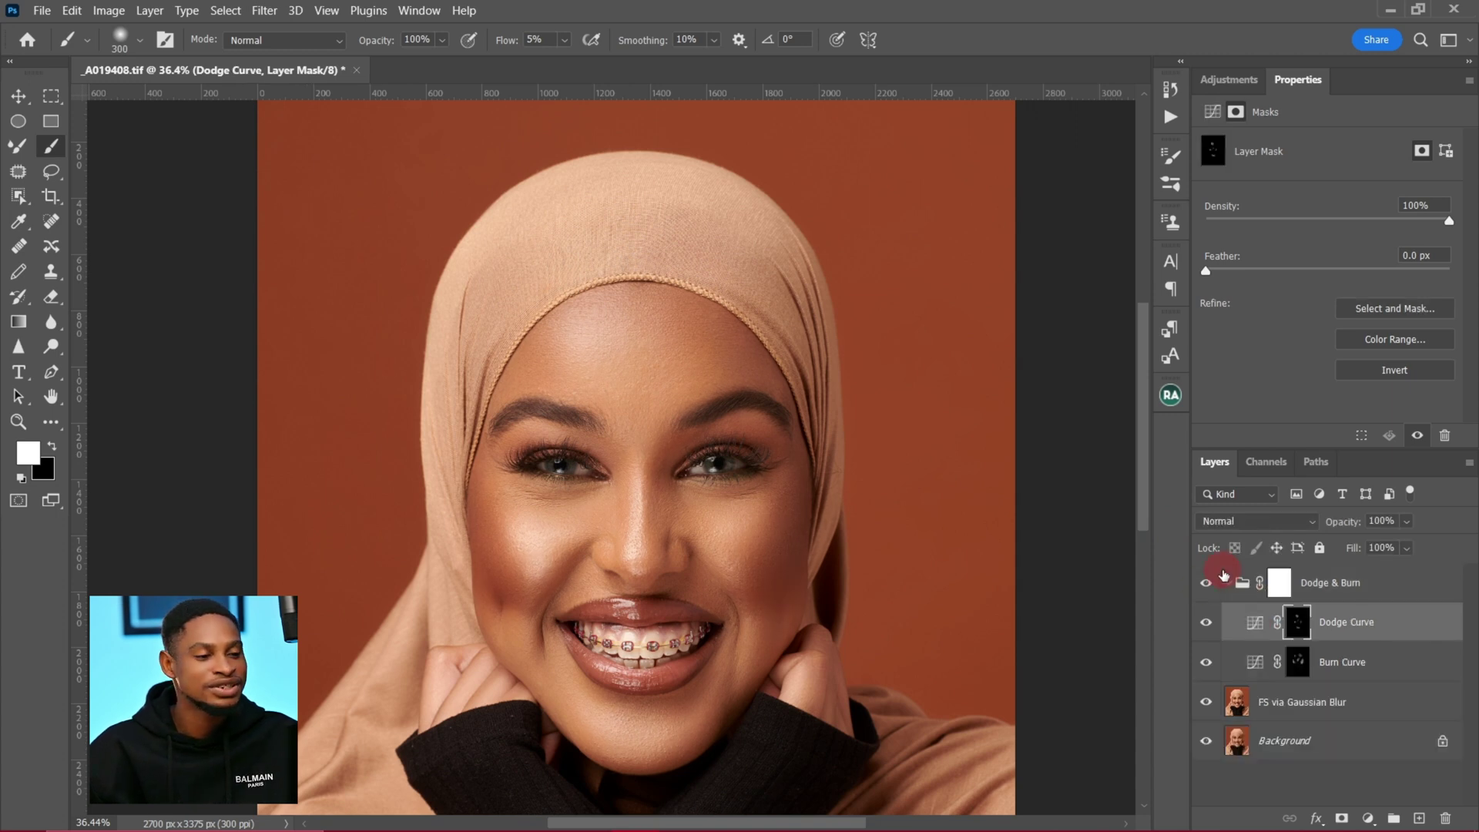
left_click(636, 237)
left_click(542, 400)
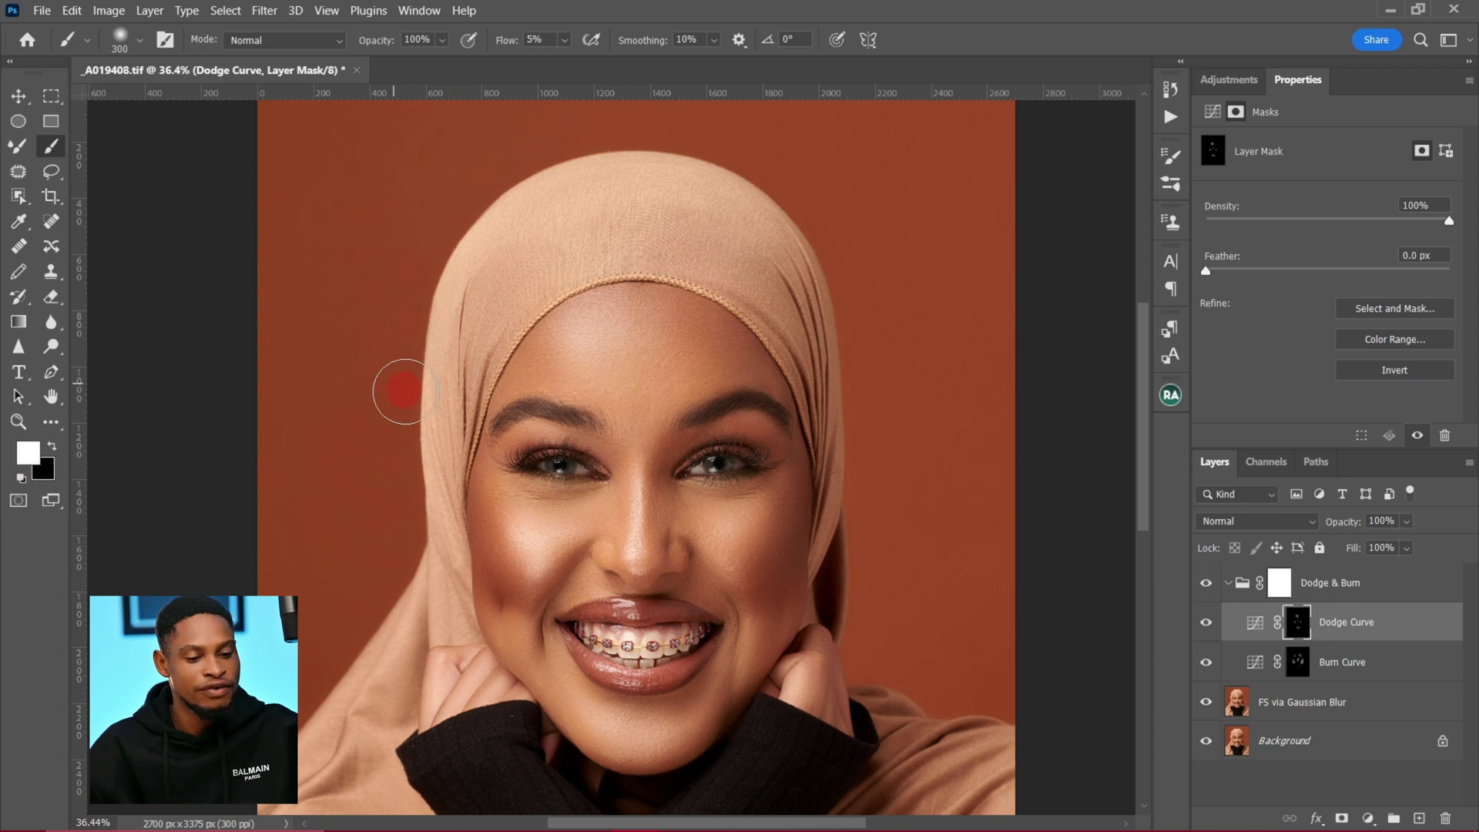
key("bracketright")
key("bracketright")
key("bracketright")
key("bracketright")
key("bracketright")
key("bracketright")
key("bracketright")
key("bracketright")
key("x")
mouse_move(524, 505)
left_mouse_down()
mouse_move(641, 454)
mouse_move(583, 446)
mouse_move(509, 492)
mouse_move(598, 599)
mouse_move(644, 559)
left_mouse_up()
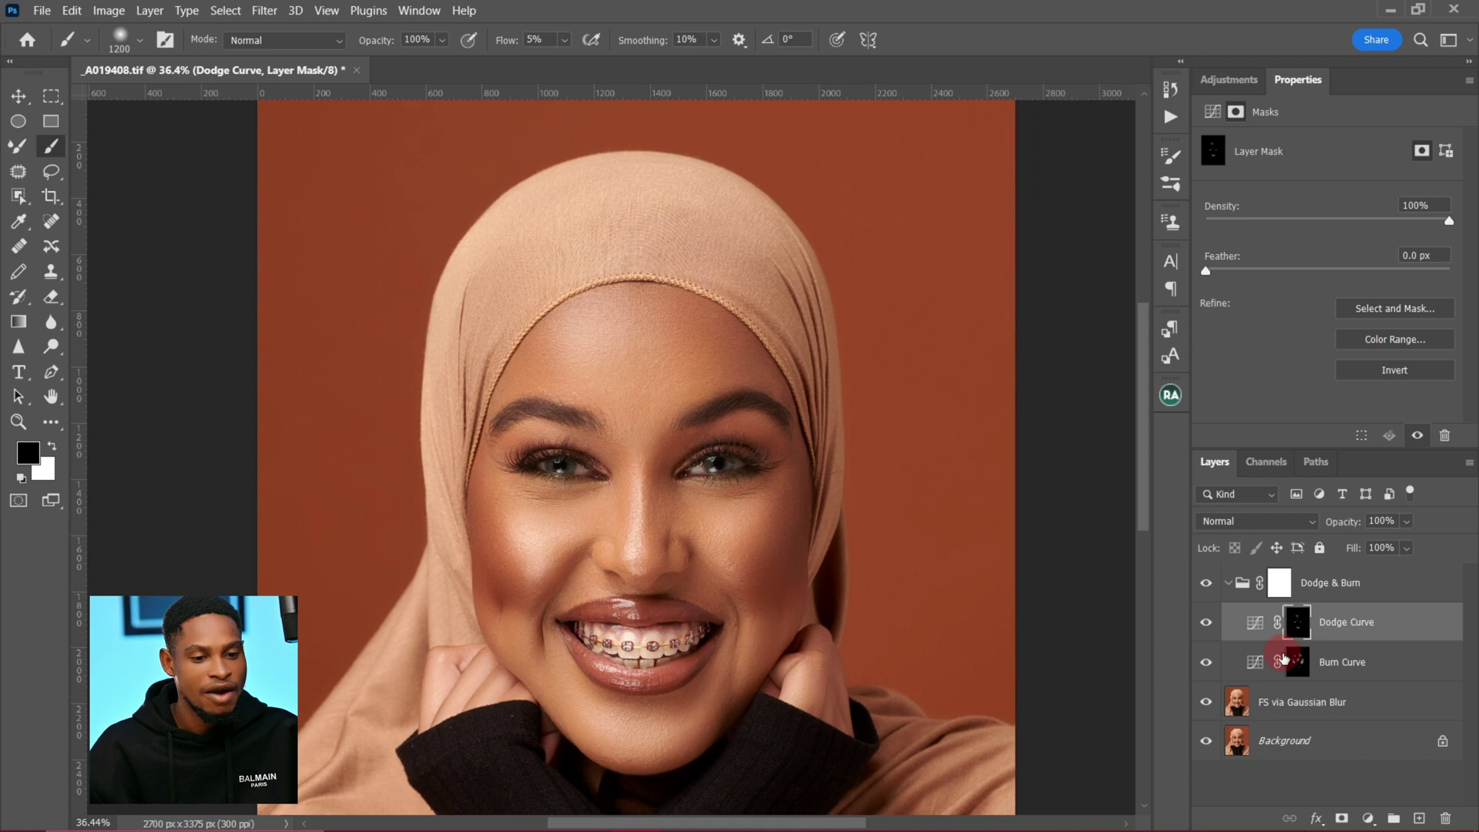
Clear the remaining strokes from the Dodge Curve and Burn Curve masks so that both are fully black
mouse_move(565, 40)
left_mouse_down()
mouse_move(801, 267)
mouse_move(594, 618)
mouse_move(678, 539)
left_mouse_up()
left_click(1298, 622)
mouse_move(743, 462)
left_mouse_down()
mouse_move(592, 363)
mouse_move(504, 424)
mouse_move(653, 626)
left_mouse_up()
left_click(627, 528)
left_click(313, 413)
left_click(759, 512)
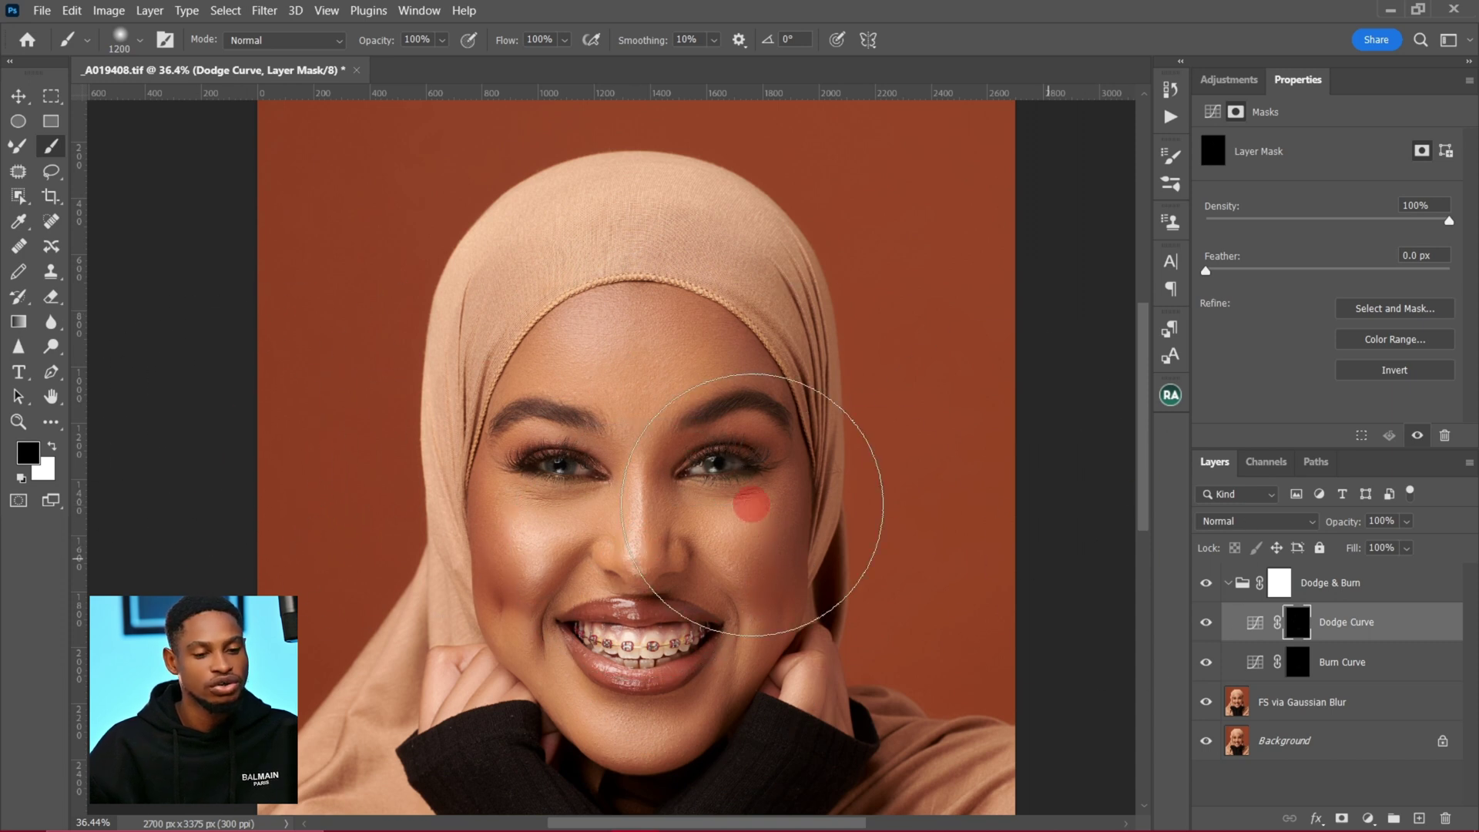
Switch to white, shrink the brush, and paint short highlight lines on the forehead on the Dodge Curve mask
key("x")
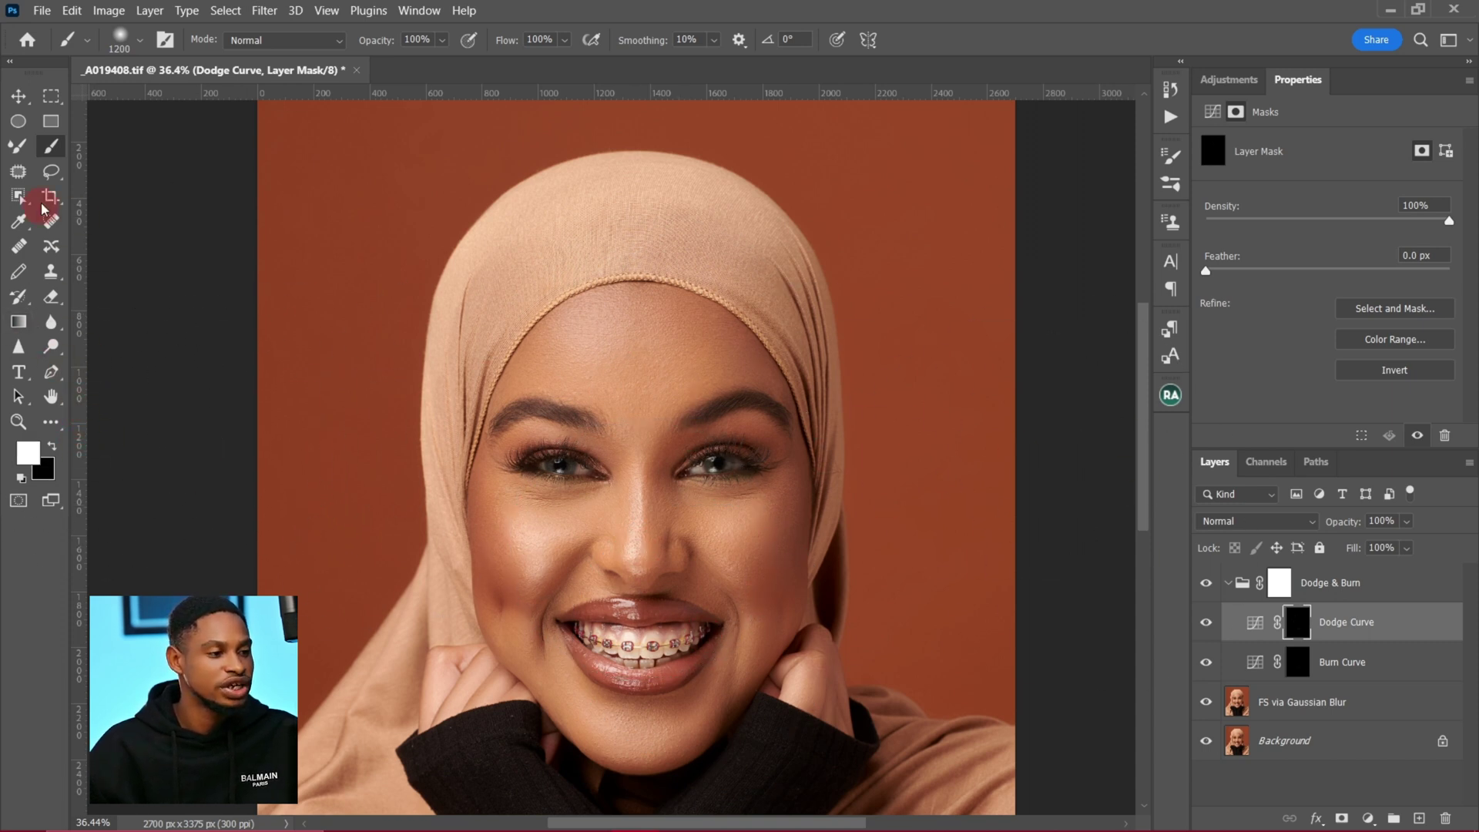
left_click(563, 42)
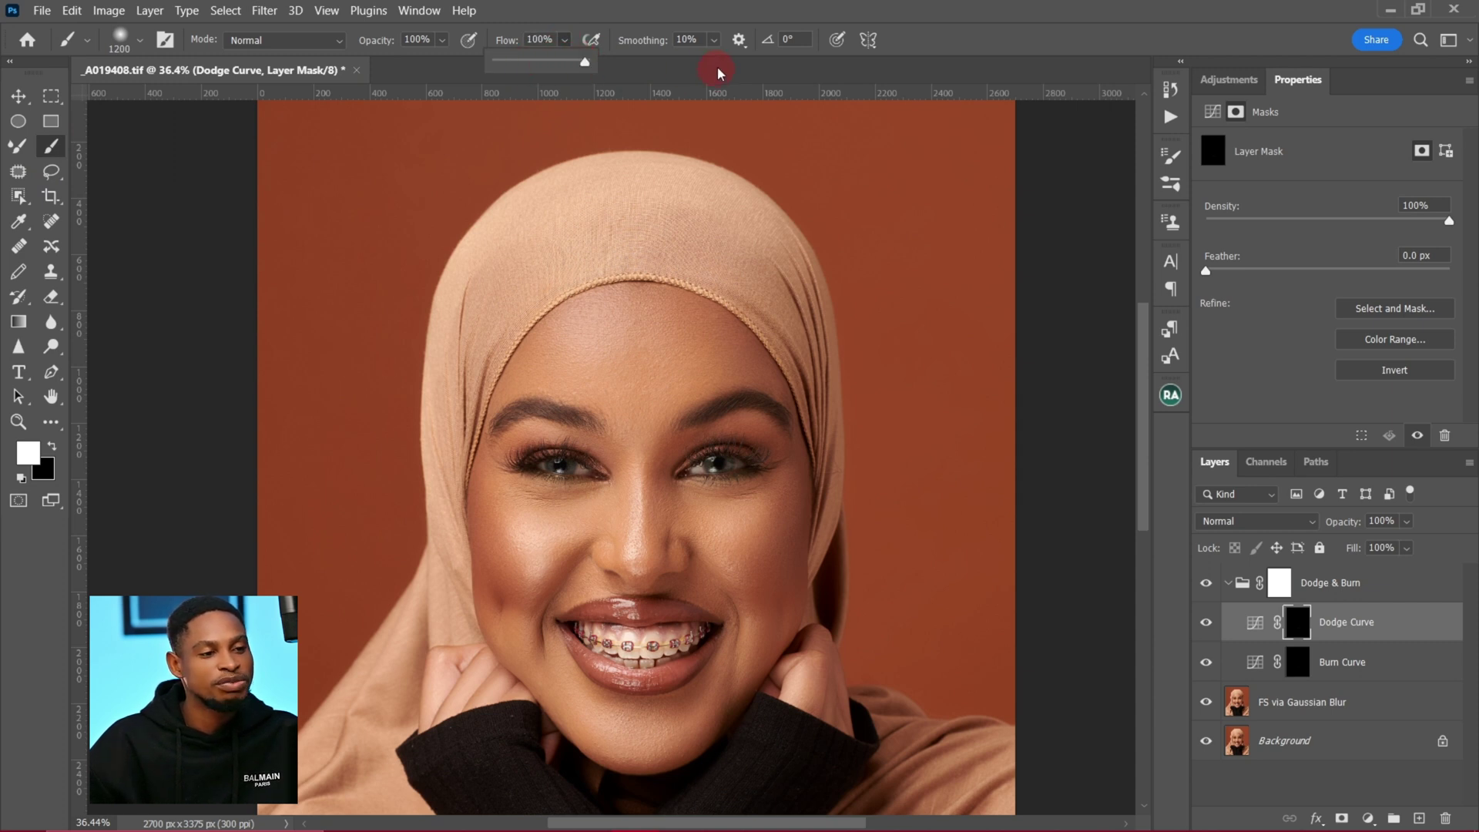
left_click(585, 344)
key("bracketright")
key("bracketright")
key("bracketright")
key("bracketright")
key("bracketright")
key("bracketright")
key("bracketright")
key("bracketright")
key("bracketright")
key("bracketright")
key("bracketright")
key("bracketright")
mouse_move(650, 339)
left_mouse_down()
mouse_move(637, 331)
mouse_move(700, 293)
mouse_move(593, 303)
mouse_move(582, 344)
mouse_move(583, 320)
mouse_move(724, 343)
mouse_move(517, 330)
mouse_move(611, 314)
mouse_move(606, 344)
mouse_move(619, 344)
left_mouse_up()
left_click_drag(574, 360, 608, 356)
Paint highlight lines on the nose bridge, both cheeks and the chin on the Dodge Curve mask with a brush of about 35
left_click_drag(645, 487, 627, 556)
left_click_drag(745, 559, 717, 517)
left_click_drag(733, 525, 716, 544)
mouse_move(730, 553)
left_mouse_down()
mouse_move(718, 558)
mouse_move(747, 570)
left_mouse_up()
key("bracketright")
mouse_move(516, 525)
left_mouse_down()
mouse_move(557, 544)
mouse_move(560, 531)
left_mouse_up()
left_click_drag(601, 722, 639, 739)
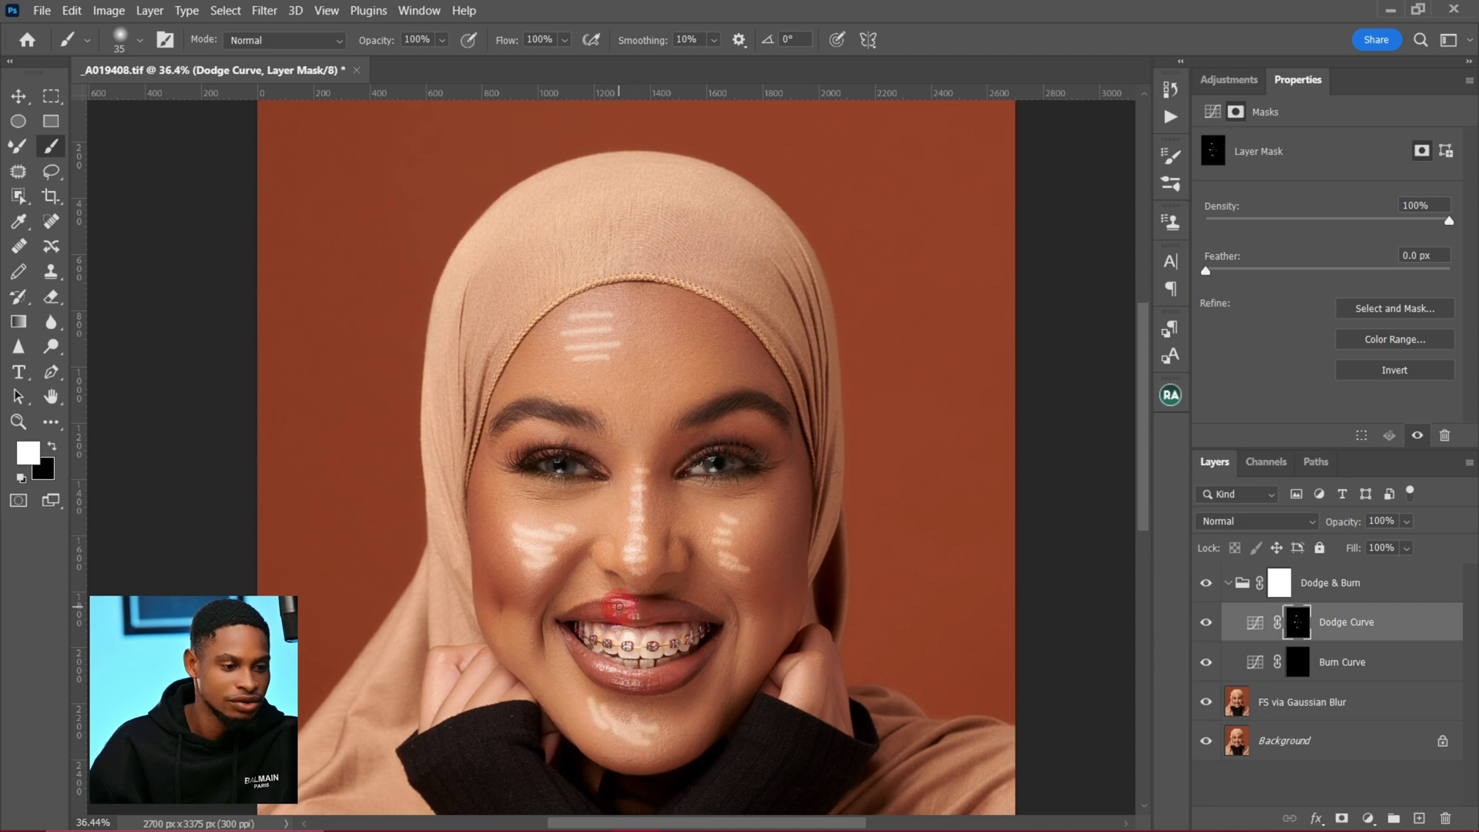
Paint contour lines along both outer cheeks, the forehead sides, the nose and the chin on the Burn Curve mask
left_click(1293, 664)
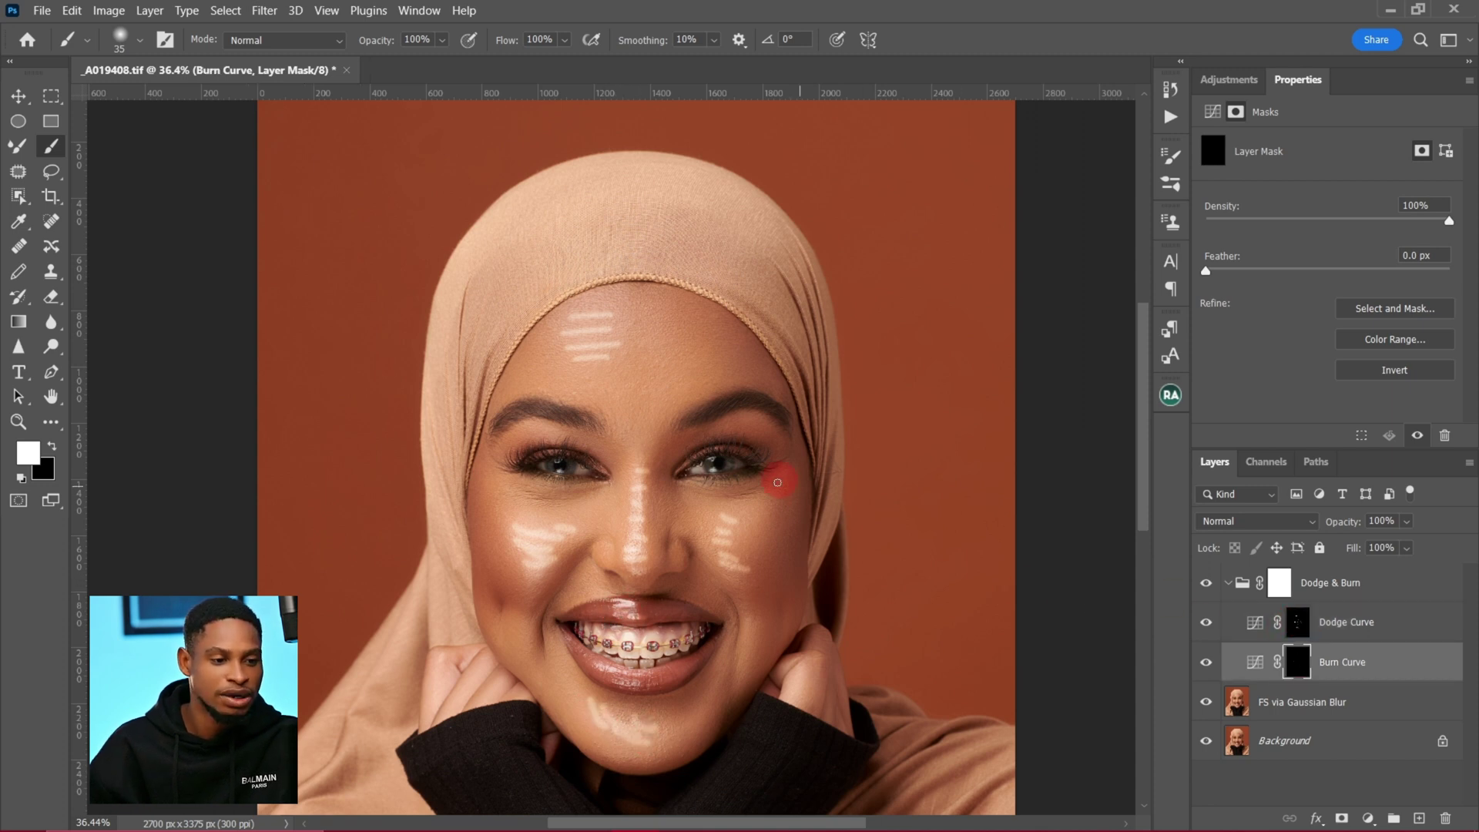
left_click_drag(783, 504, 749, 589)
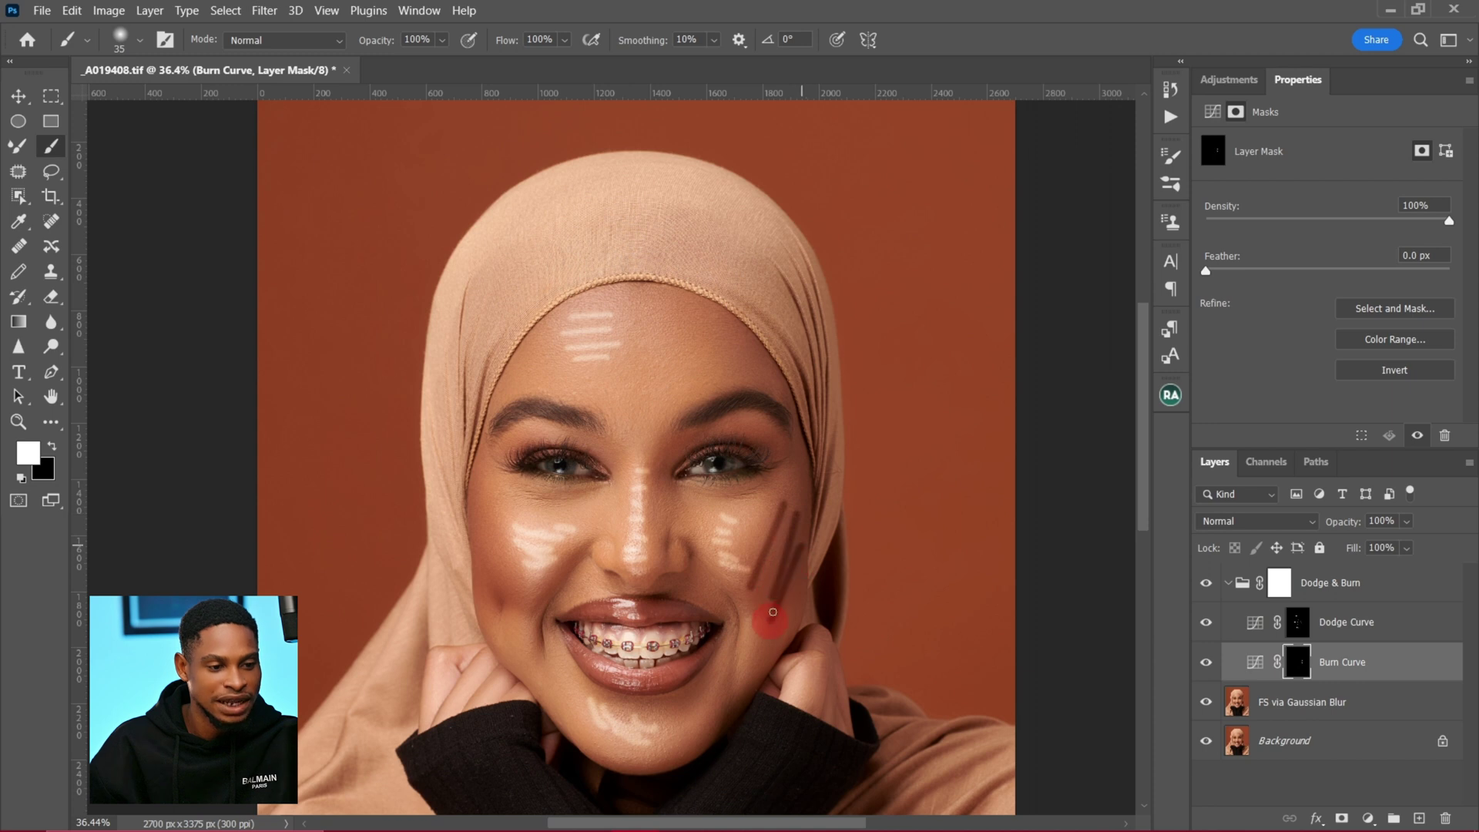
mouse_move(483, 489)
left_mouse_down()
mouse_move(482, 561)
mouse_move(505, 580)
left_mouse_up()
mouse_move(554, 377)
left_mouse_down()
mouse_move(542, 341)
mouse_move(542, 386)
left_mouse_up()
mouse_move(712, 338)
left_mouse_down()
mouse_move(709, 374)
mouse_move(716, 325)
mouse_move(740, 378)
mouse_move(708, 333)
mouse_move(709, 353)
mouse_move(704, 315)
mouse_move(658, 317)
mouse_move(676, 337)
mouse_move(680, 416)
left_mouse_up()
mouse_move(659, 480)
left_mouse_down()
mouse_move(658, 553)
mouse_move(619, 479)
mouse_move(623, 543)
left_mouse_up()
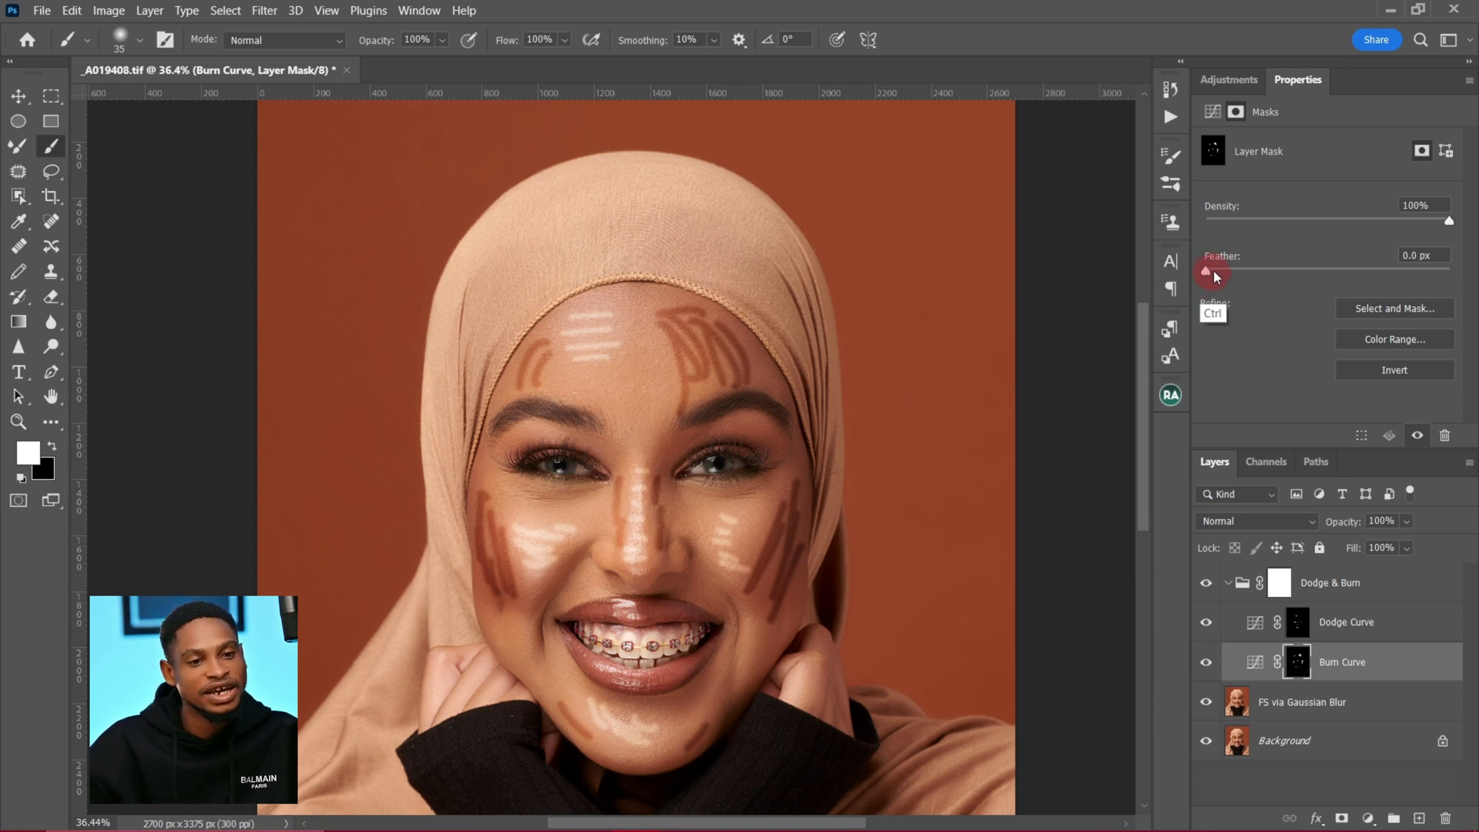
Feather the Dodge Curve mask and the Burn Curve mask to blend the painted lines, using 58.5 px for the Burn Curve
left_click_drag(1208, 269, 1329, 276)
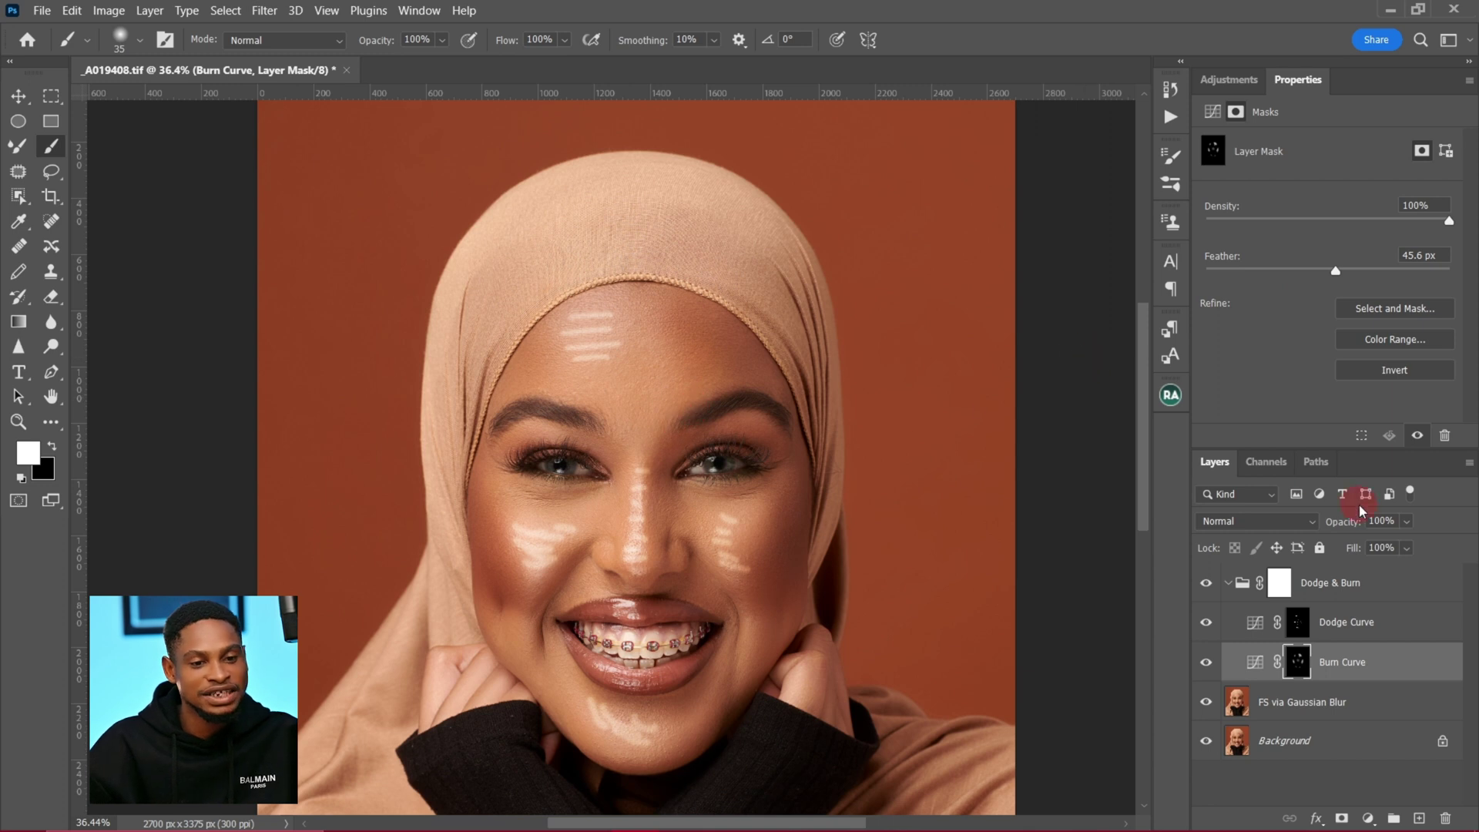
left_click(1292, 622)
left_click_drag(1208, 271, 1338, 276)
left_click(1320, 669)
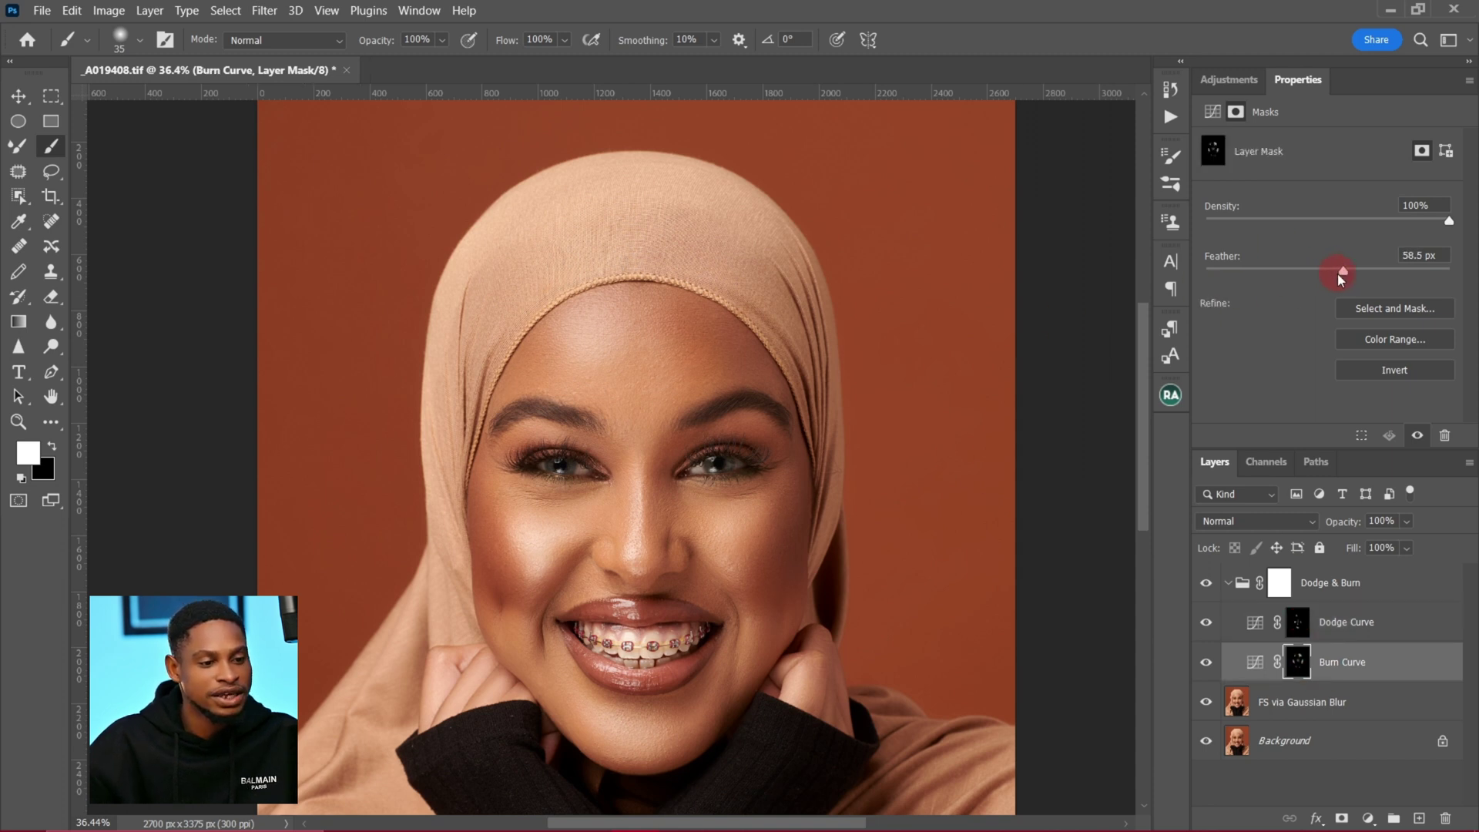
Collapse the Dodge & Burn group and toggle its visibility to compare the portrait before and after
left_click(1227, 582)
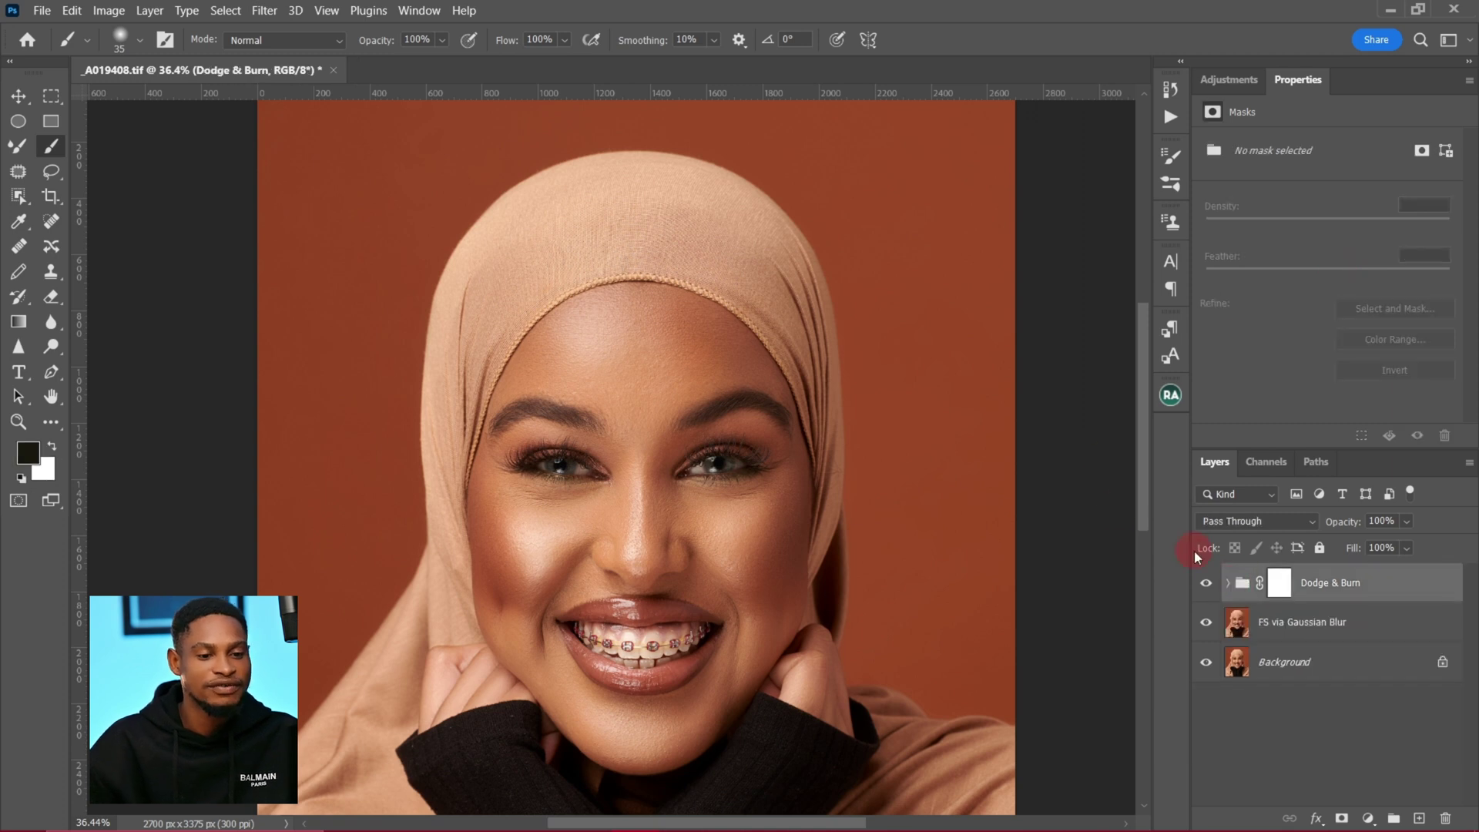
left_click(1207, 586)
left_click(1208, 587)
left_click(1204, 587)
left_click(1205, 587)
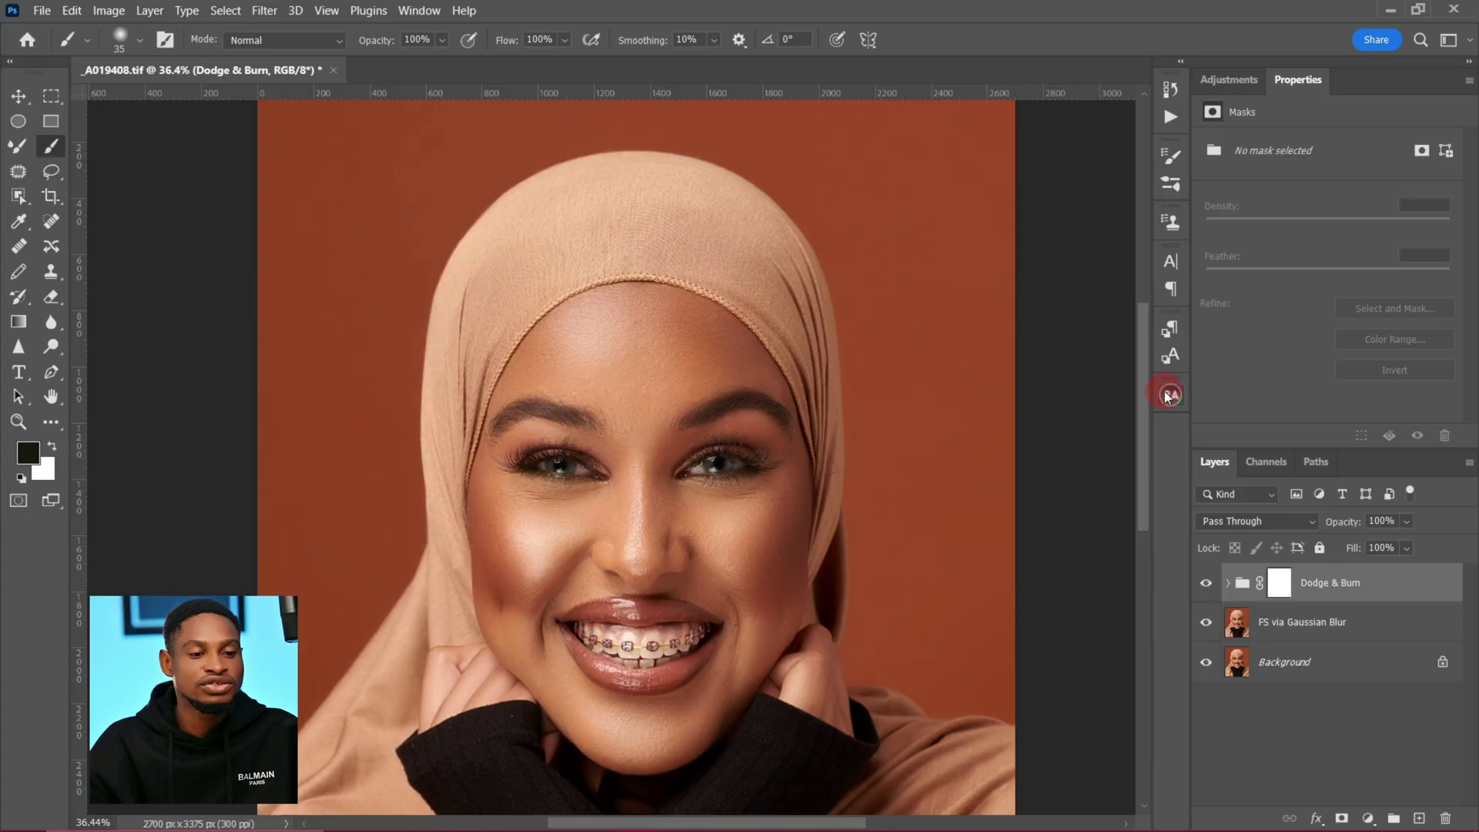
Open the Beauty Retouch panel and delete the Dodge & Burn group
left_click(1169, 395)
left_click(978, 251)
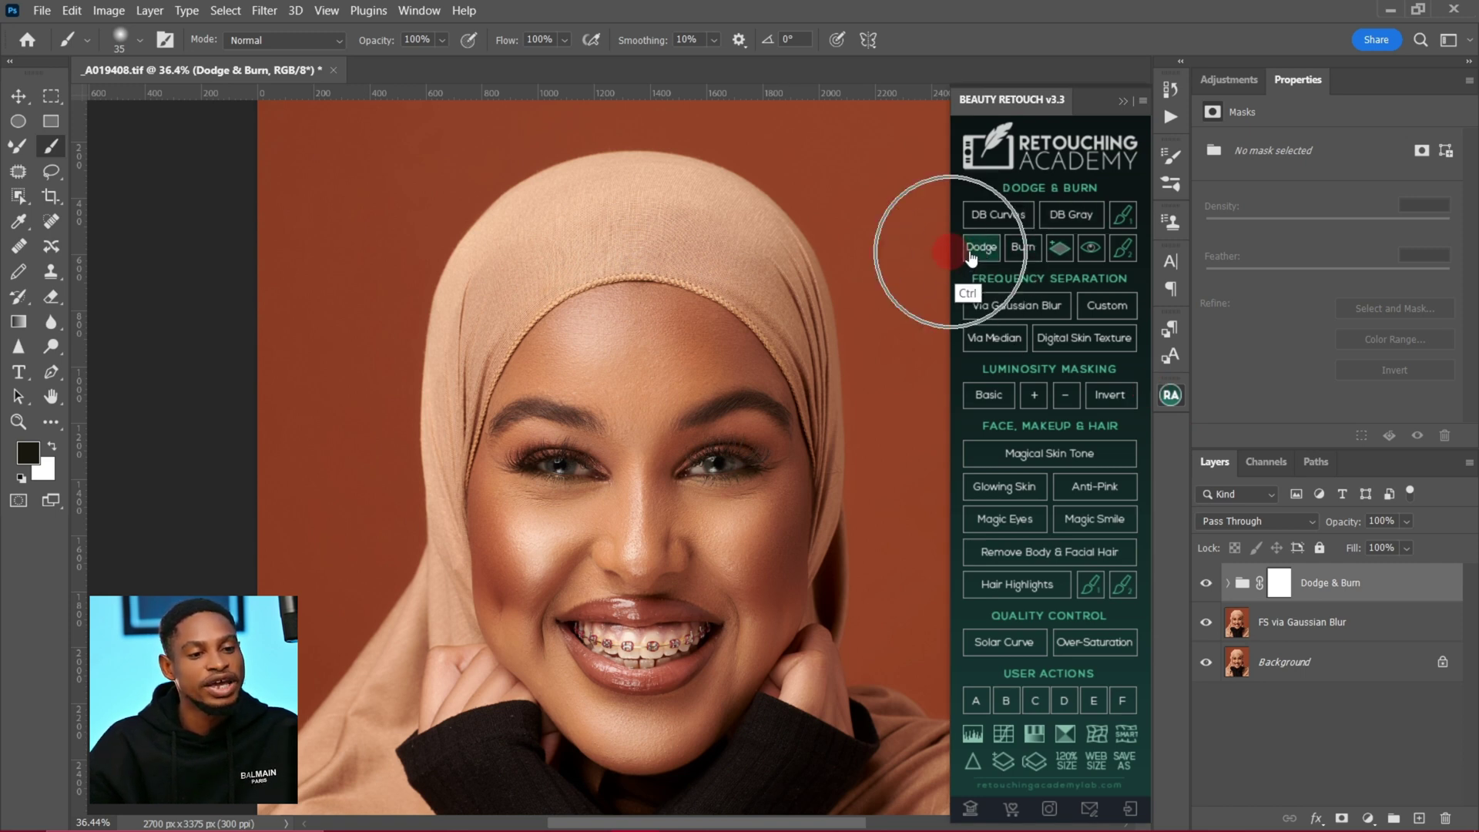
left_click(978, 251)
left_click(1023, 255)
mouse_move(1413, 606)
left_mouse_down()
mouse_move(1428, 804)
mouse_move(1444, 818)
left_mouse_up()
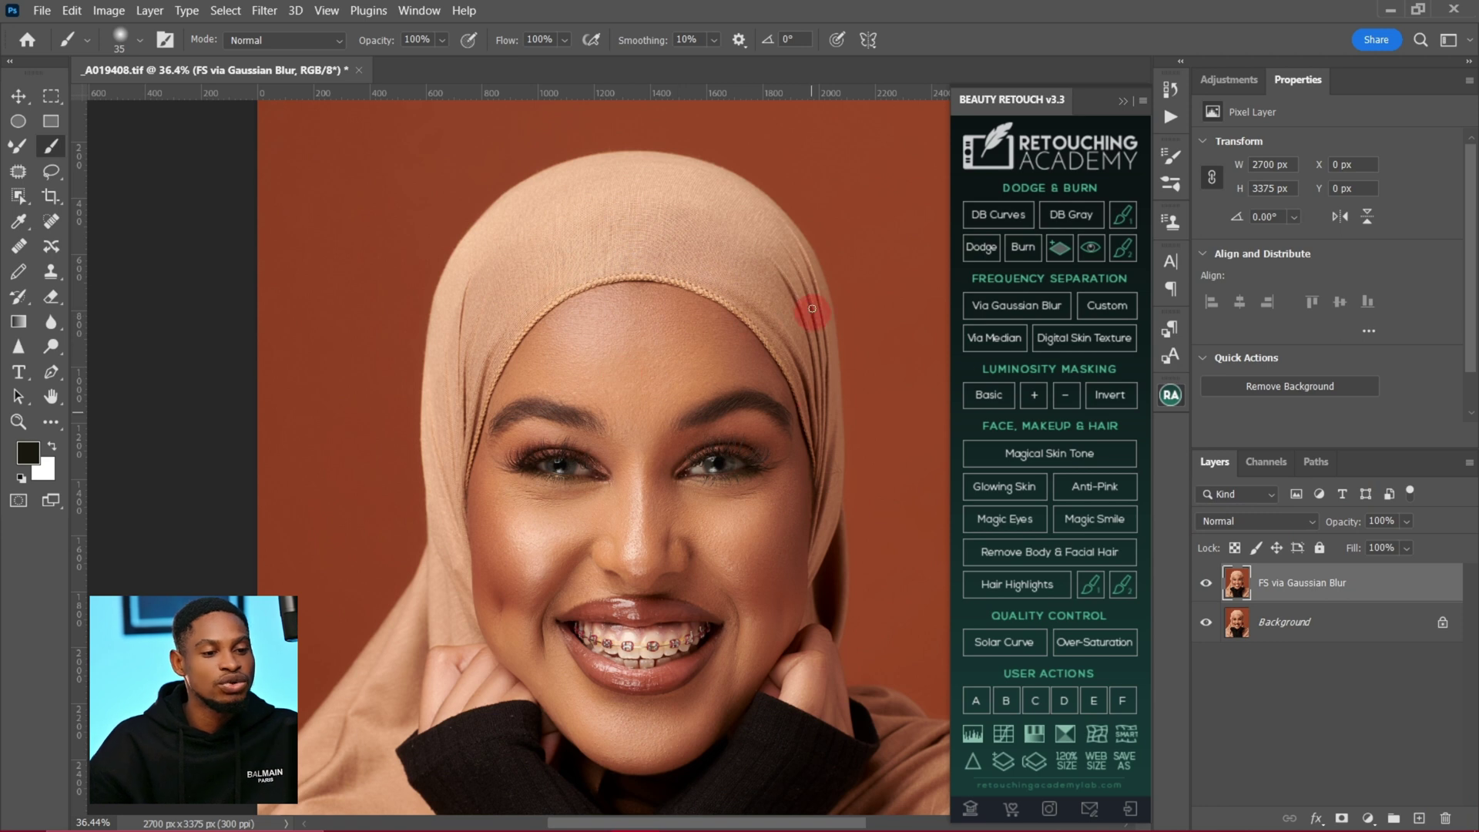
Add a Dodge - Brighten group with Beauty Retouch and paint white on its mask with a size 150 brush over the cheek and temple on the image's right side
left_click(980, 245)
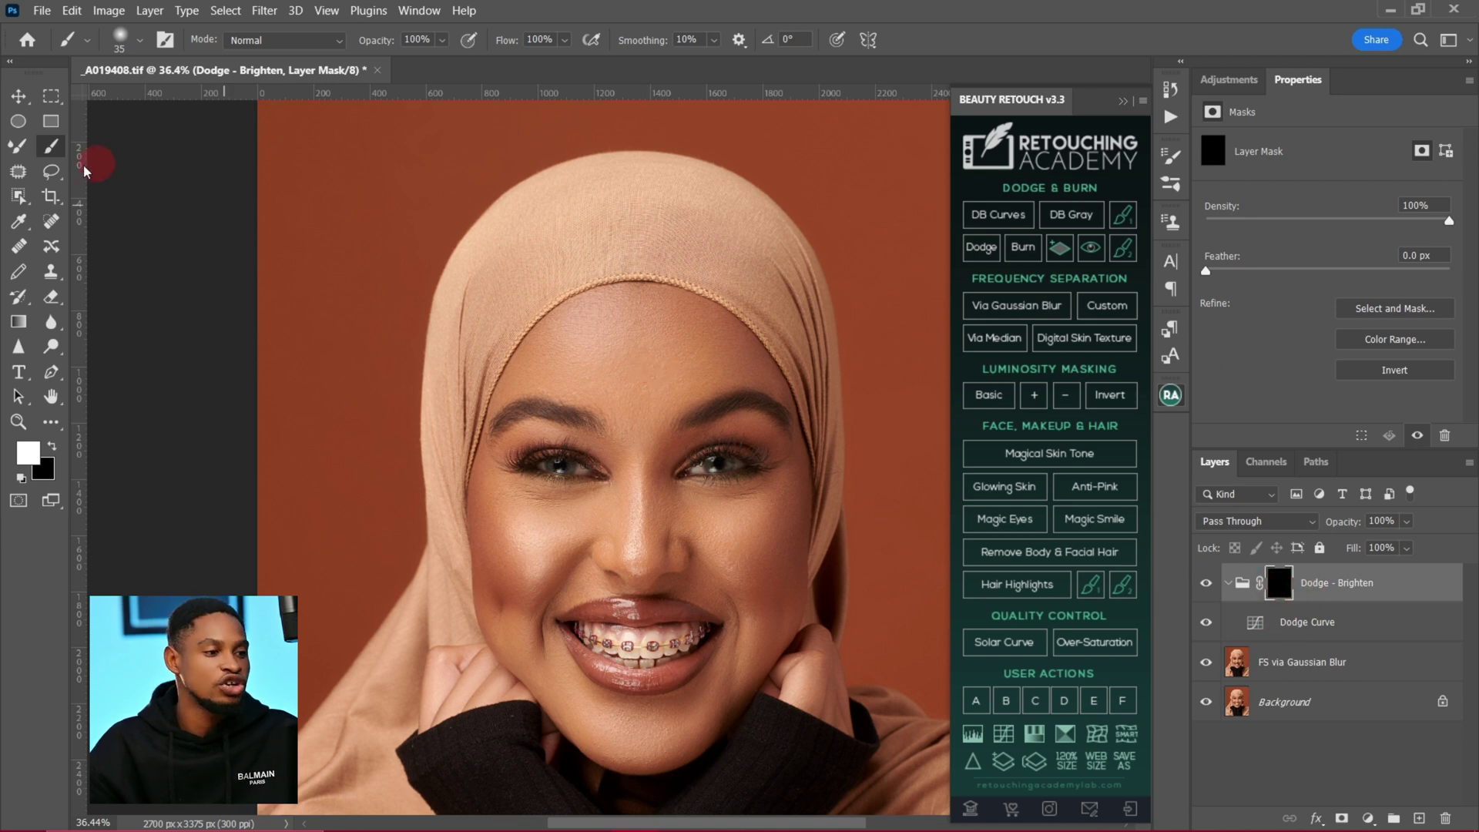
key("bracketleft")
key("bracketleft")
key("bracketleft")
key("bracketleft")
key("bracketleft")
key("bracketleft")
key("bracketleft")
key("bracketright")
key("bracketright")
key("bracketright")
key("bracketright")
key("bracketright")
key("bracketright")
key("bracketright")
key("bracketright")
key("bracketright")
key("bracketright")
key("bracketright")
key("bracketright")
key("bracketright")
key("bracketright")
key("bracketright")
key("bracketright")
key("bracketleft")
key("bracketleft")
key("bracketleft")
key("bracketleft")
key("bracketleft")
key("bracketleft")
mouse_move(784, 531)
left_mouse_down()
mouse_move(741, 571)
mouse_move(795, 508)
mouse_move(778, 580)
mouse_move(799, 487)
left_mouse_up()
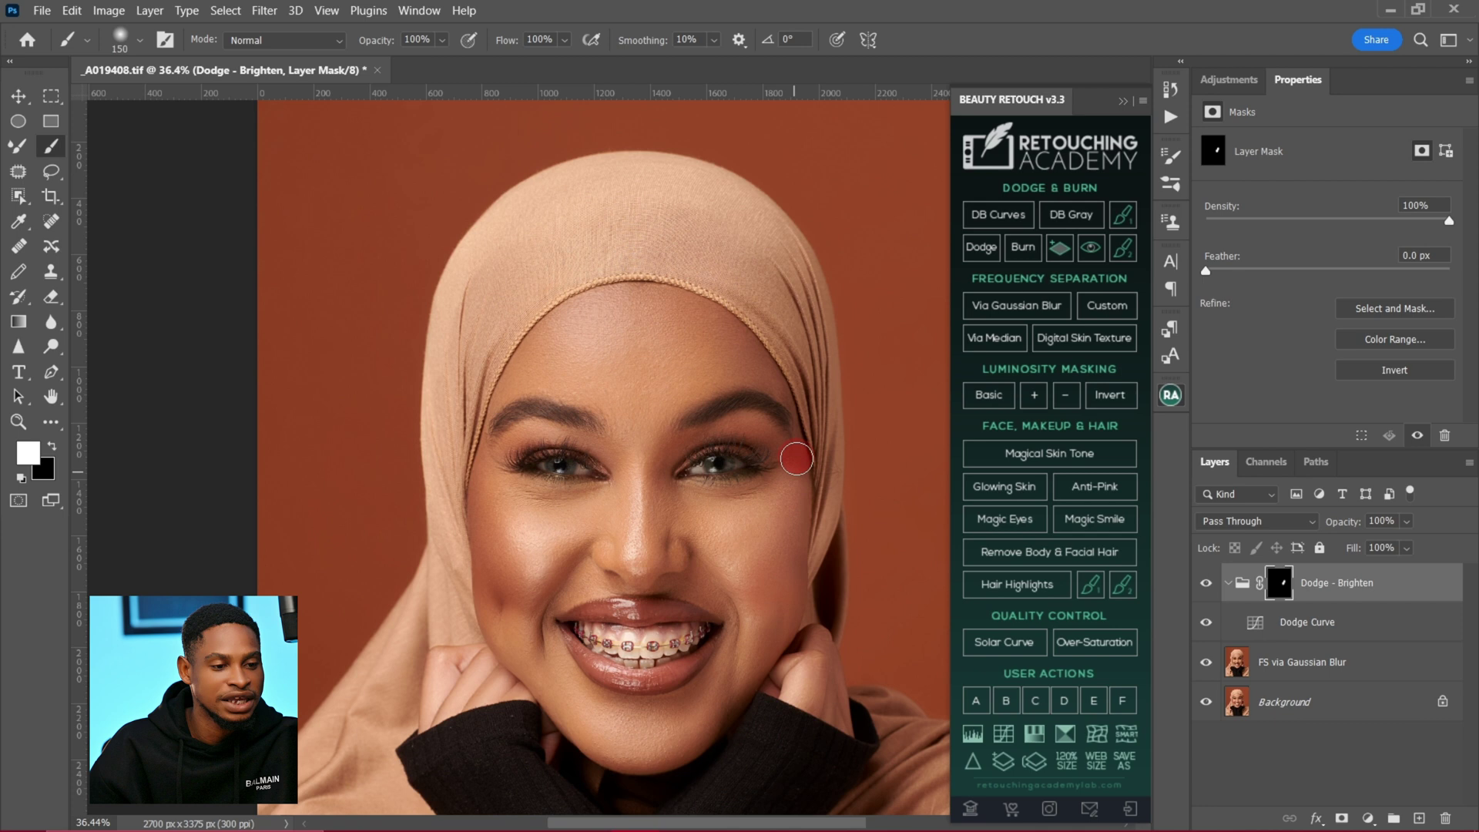
Add a Burn - Darken group and paint white on its mask across the upper part of the headscarf
key("bracketright")
key("bracketright")
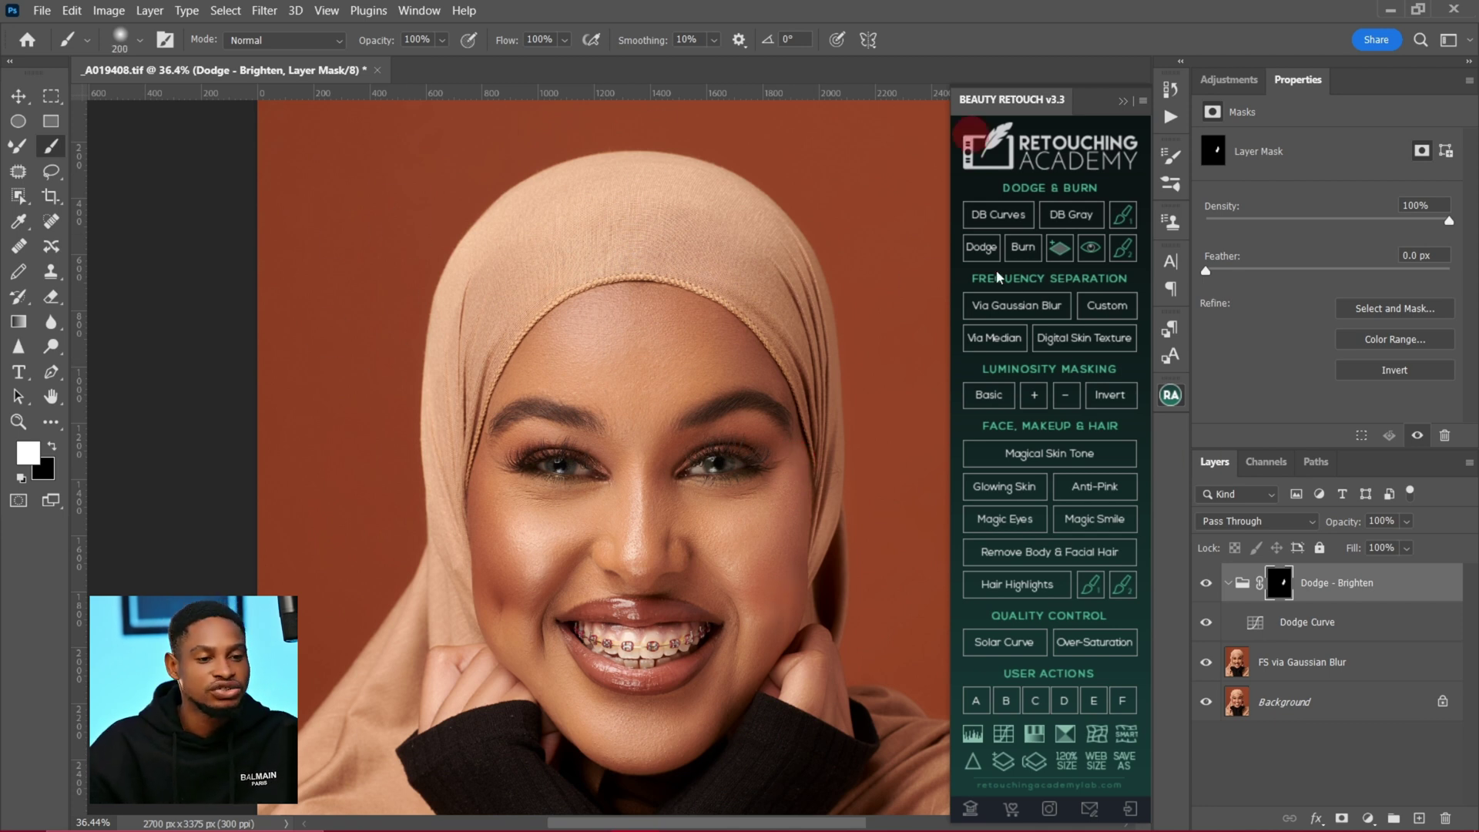
left_click(1016, 249)
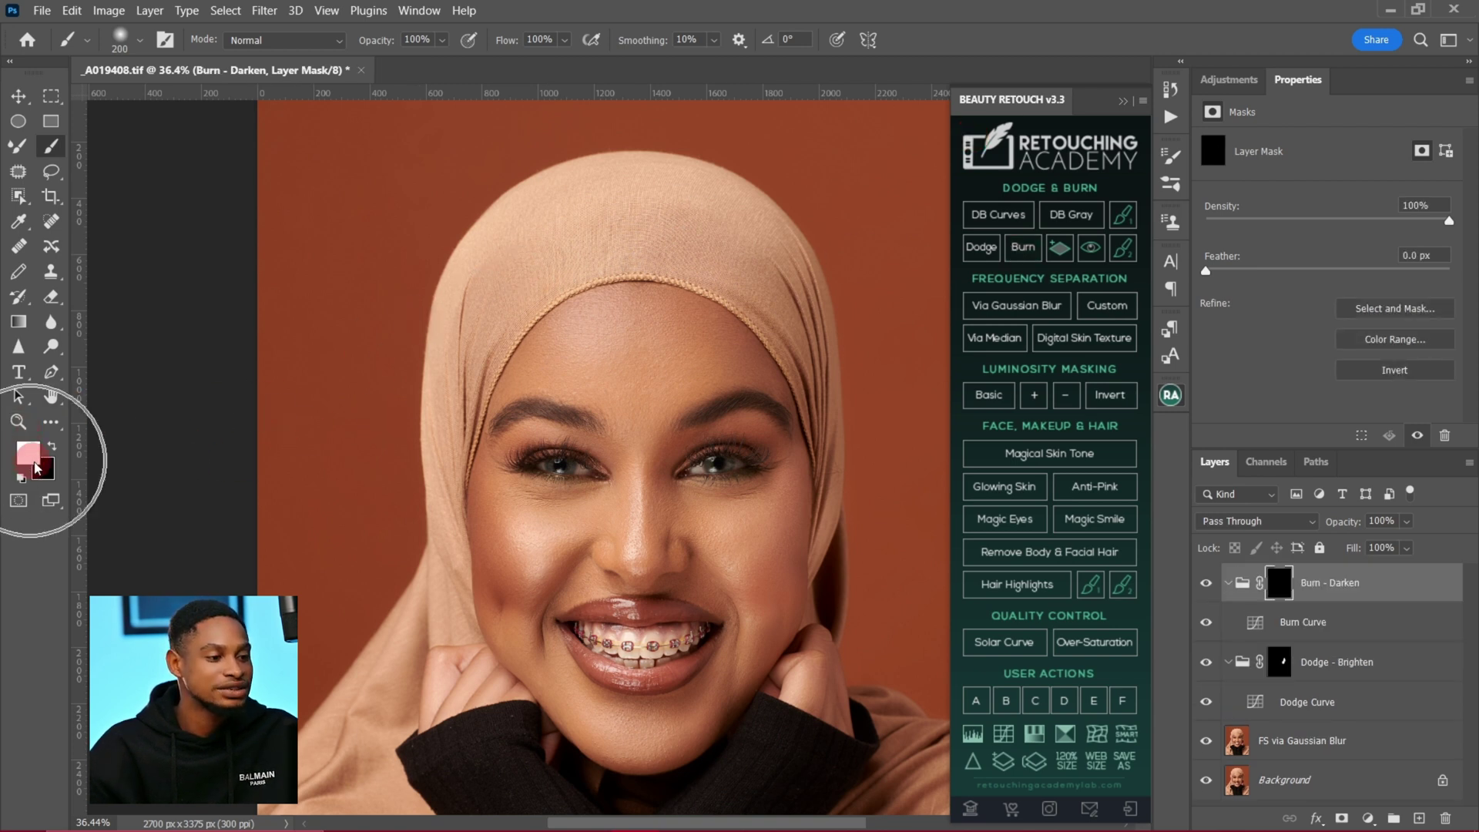
key("]")
mouse_move(468, 329)
left_mouse_down()
mouse_move(456, 361)
mouse_move(522, 264)
mouse_move(579, 238)
mouse_move(689, 256)
mouse_move(738, 296)
mouse_move(646, 223)
mouse_move(597, 211)
mouse_move(612, 198)
mouse_move(514, 238)
mouse_move(629, 211)
mouse_move(753, 273)
mouse_move(785, 331)
left_mouse_up()
key("]")
key("]")
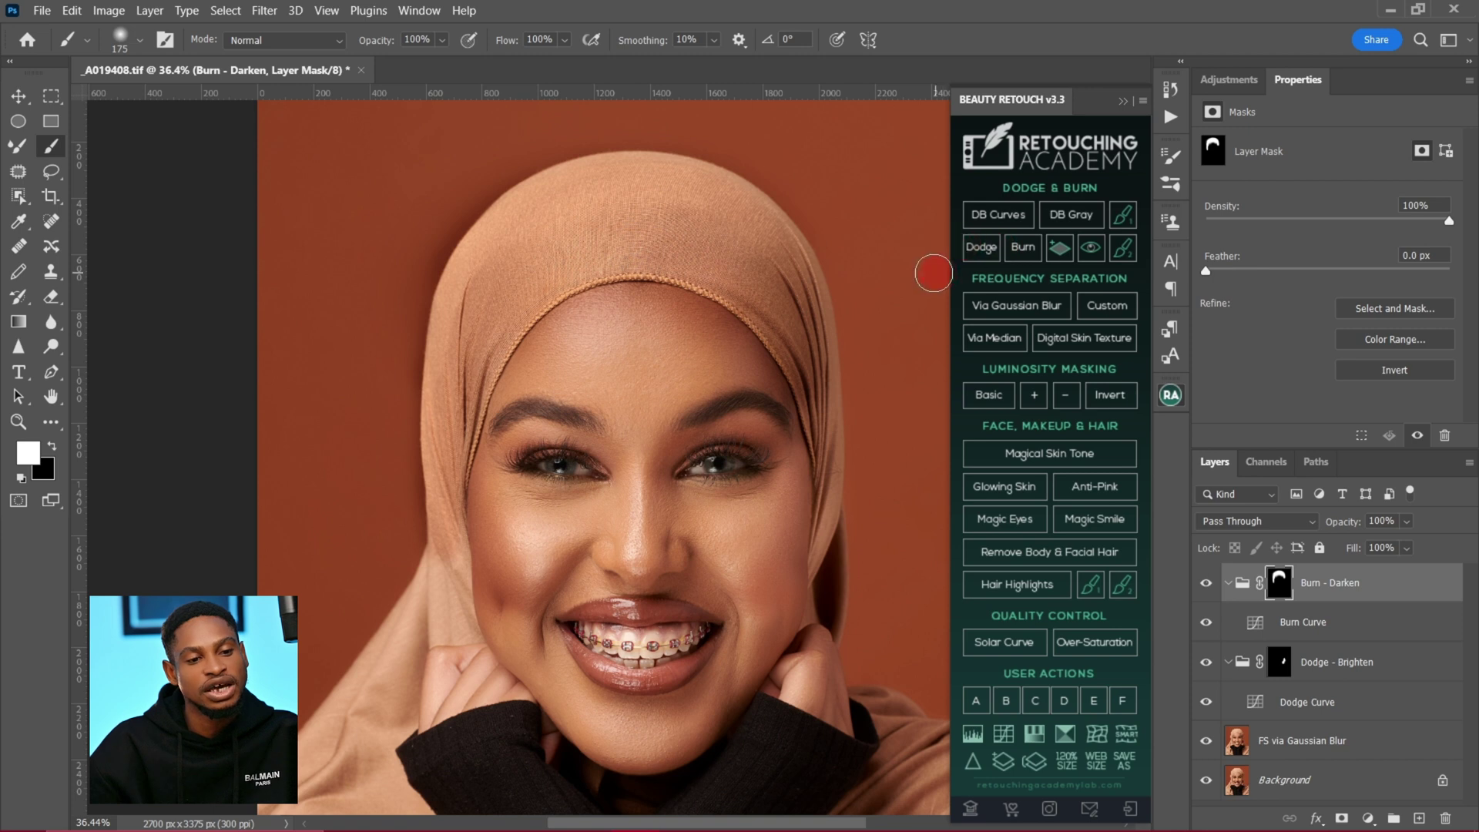
Add another Dodge - Brighten group and paint white on its mask over the upper headscarf with a size 600 brush
left_click(981, 247)
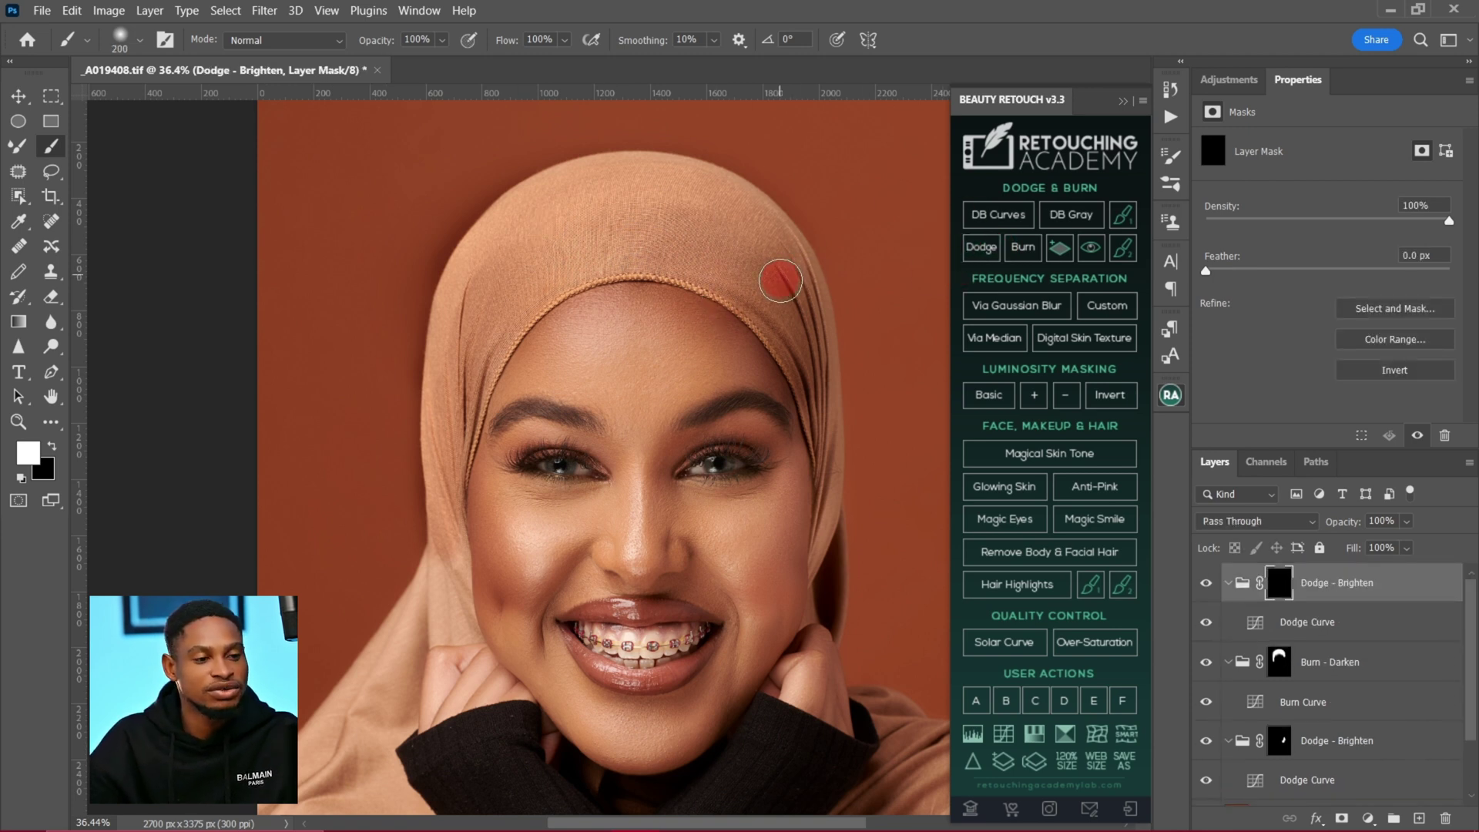
mouse_move(642, 225)
left_mouse_down()
mouse_move(542, 245)
mouse_move(793, 321)
mouse_move(797, 372)
left_mouse_up()
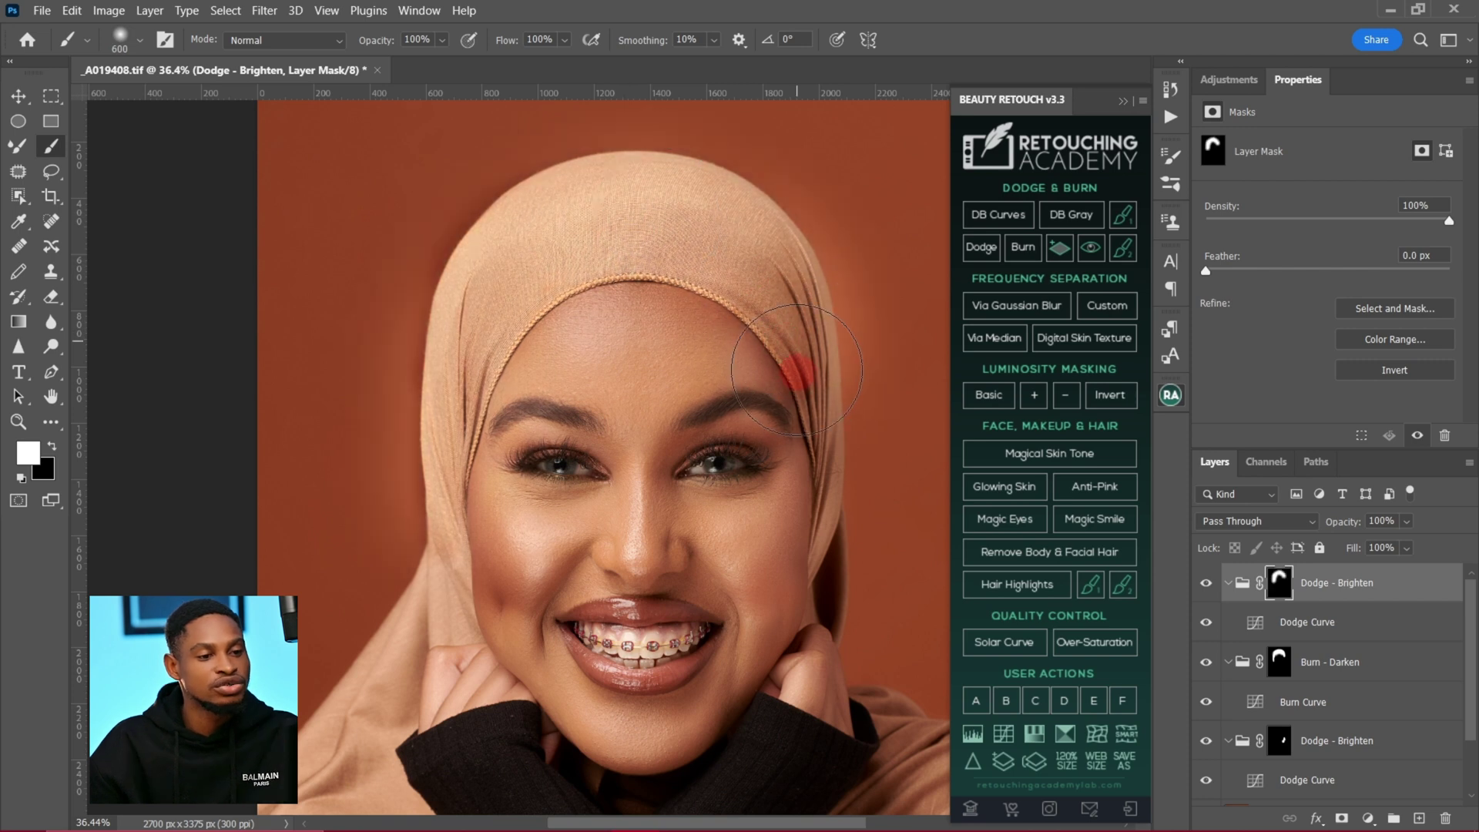